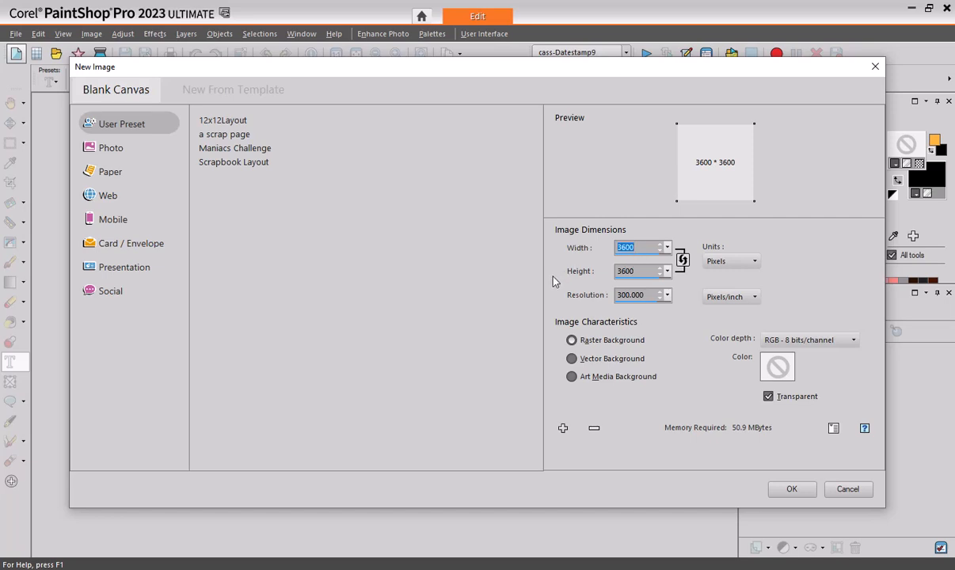
Step: Create a new 100 × 100 pixel transparent raster image at 300 pixels/inch and enlarge its window around the canvas
type("100")
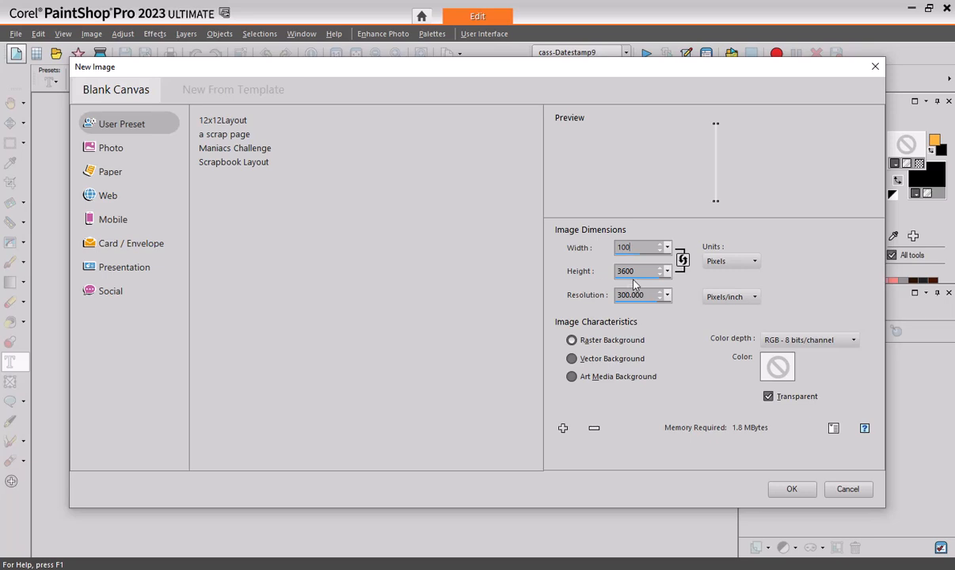
type("1000")
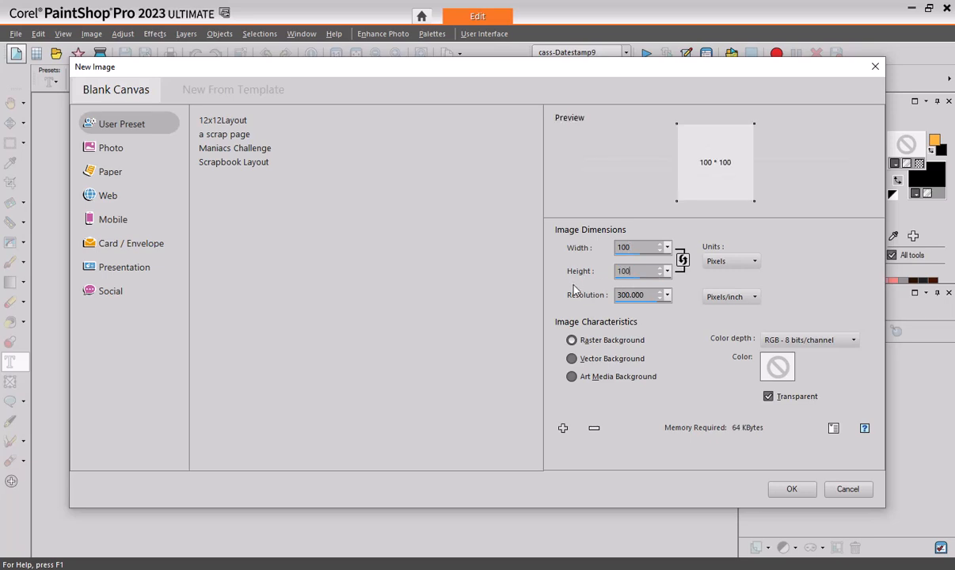
left_click(790, 489)
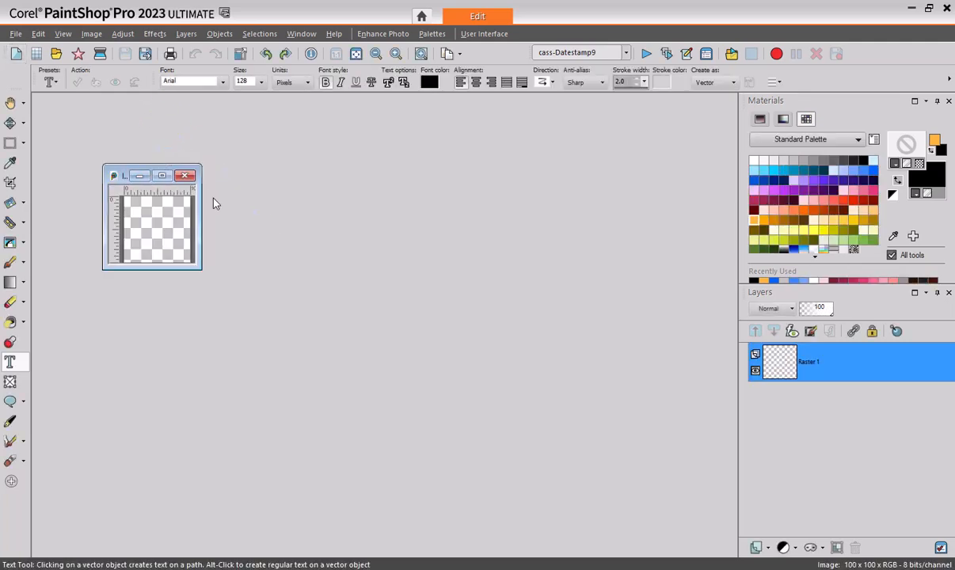
left_click_drag(202, 204, 251, 204)
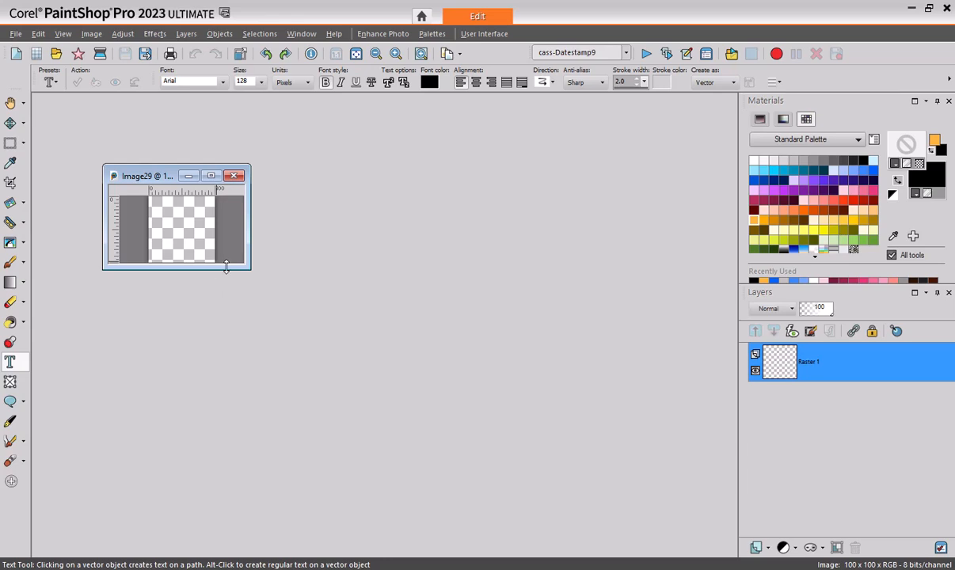
left_click_drag(226, 268, 227, 325)
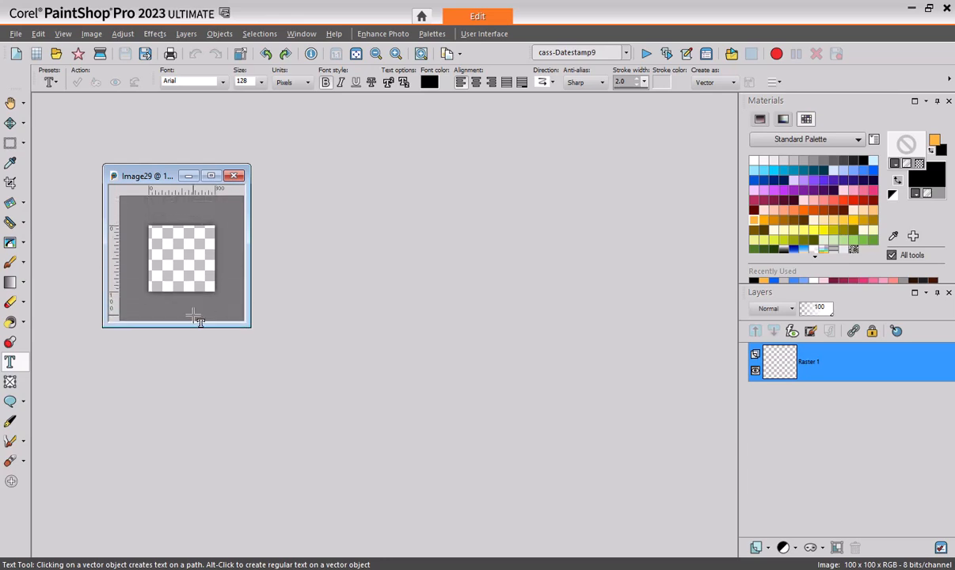
Step: Make a custom selection with top 0, left 0, right 100 and bottom 5, and flood fill the strip with white
left_click(11, 147)
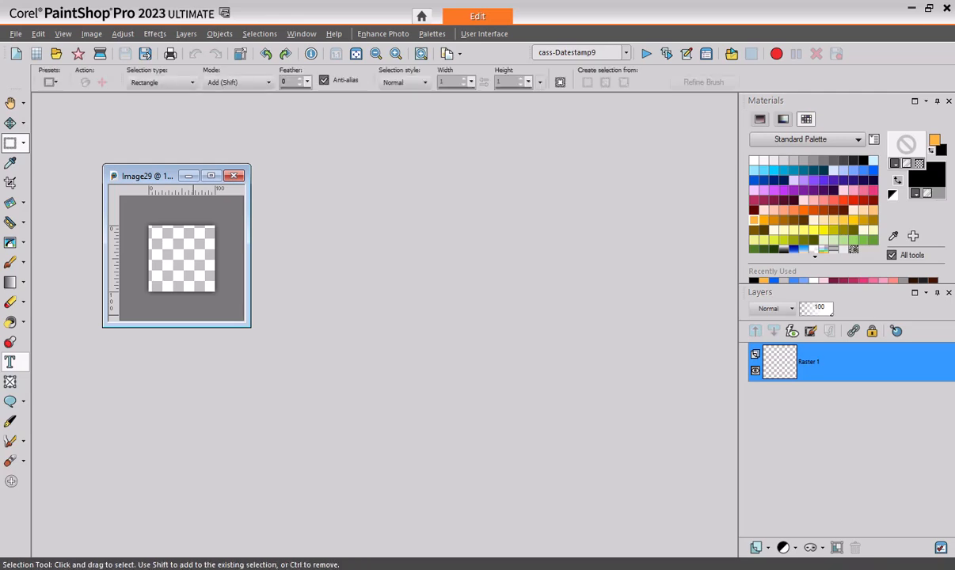
left_click(560, 82)
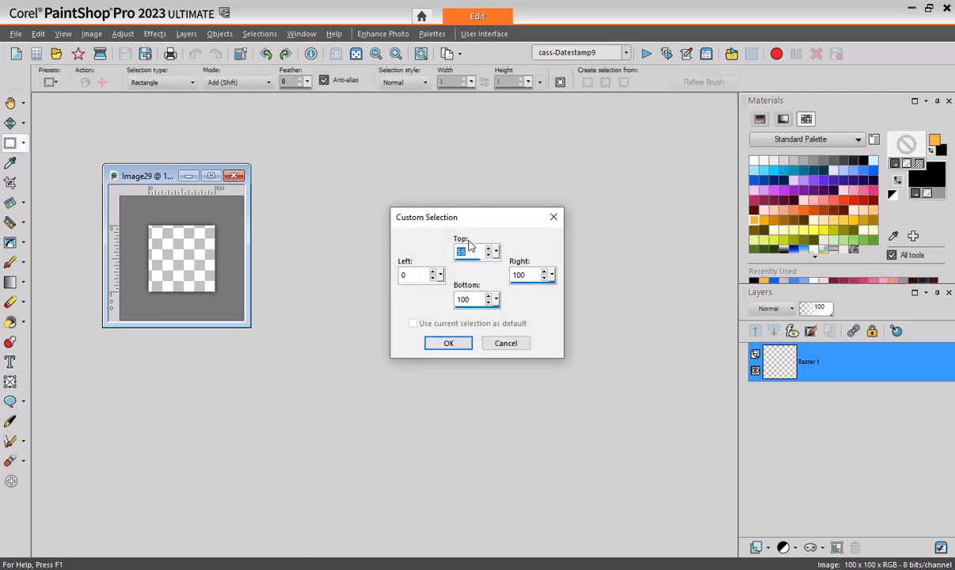
type("0")
left_click(442, 342)
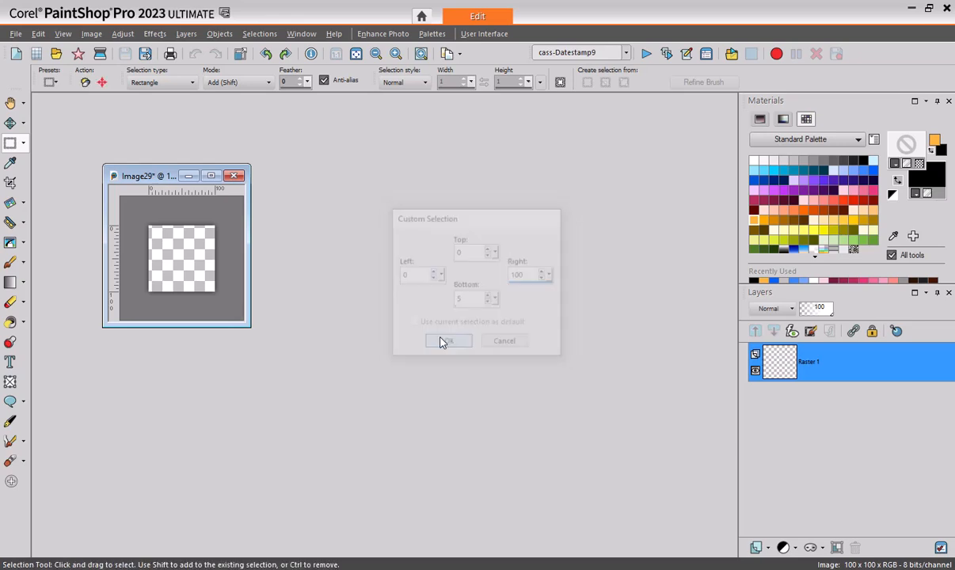
left_click(11, 322)
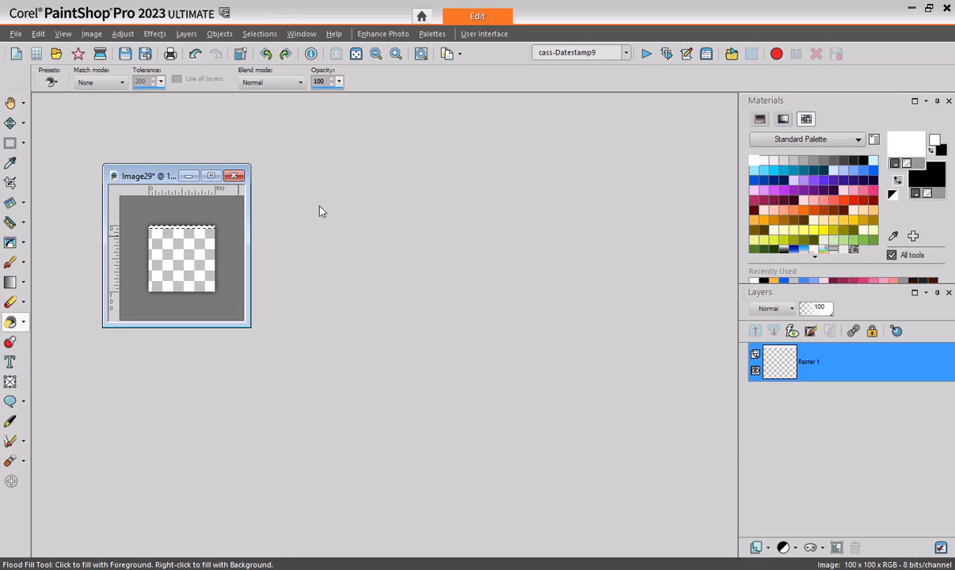
Step: Make a custom selection from top 5 to bottom 50 across the full width and flood fill it with light gray
left_click(11, 145)
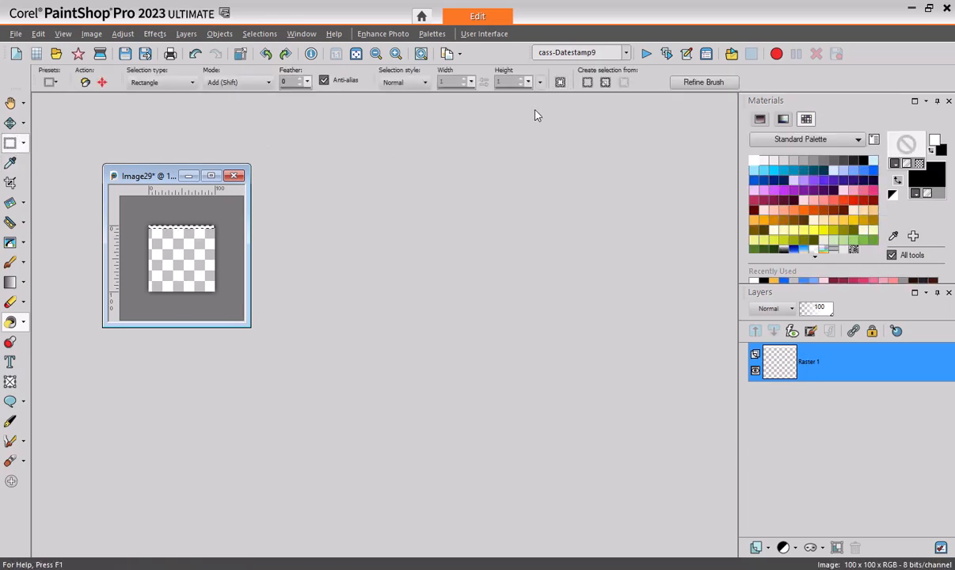
left_click(560, 81)
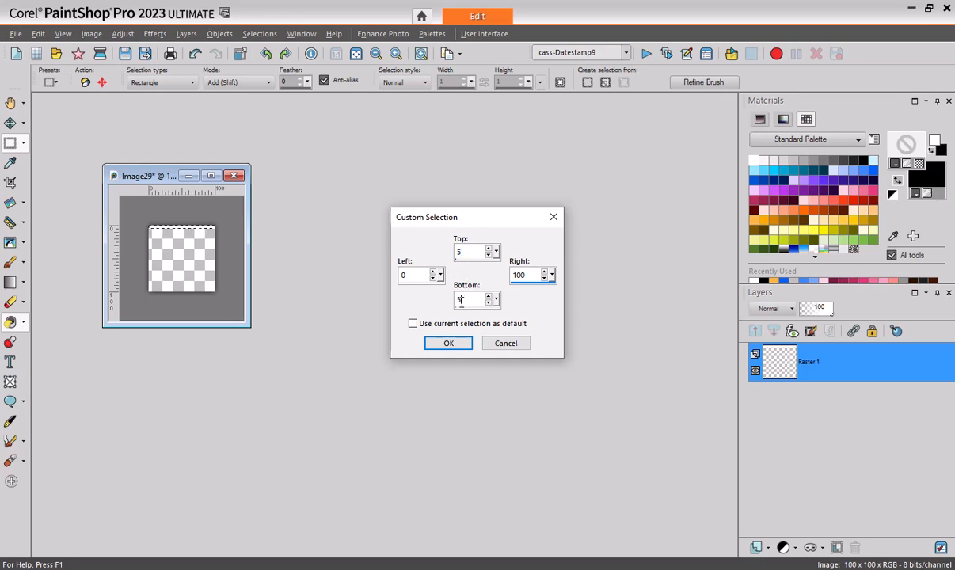
left_click(455, 342)
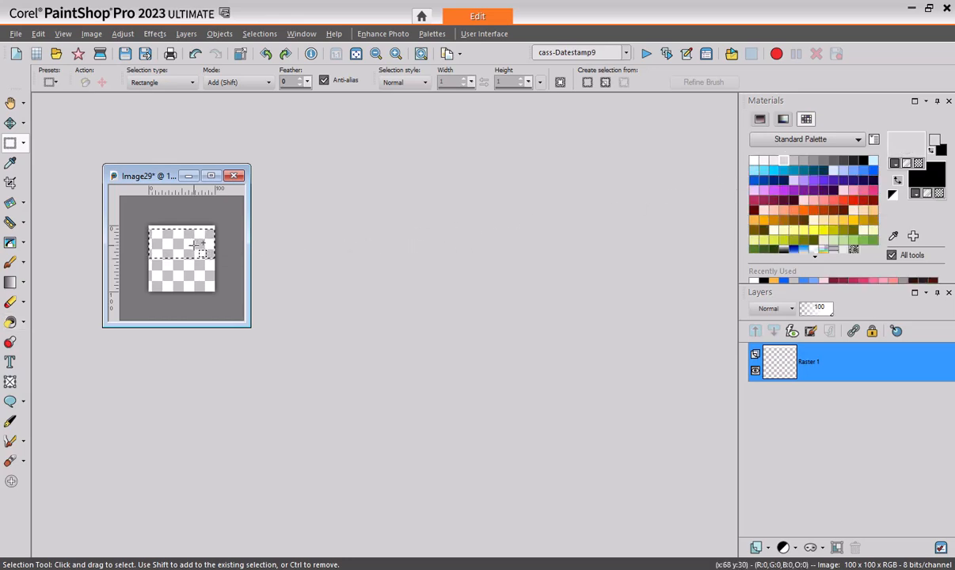
key("ctrl+d")
key("f")
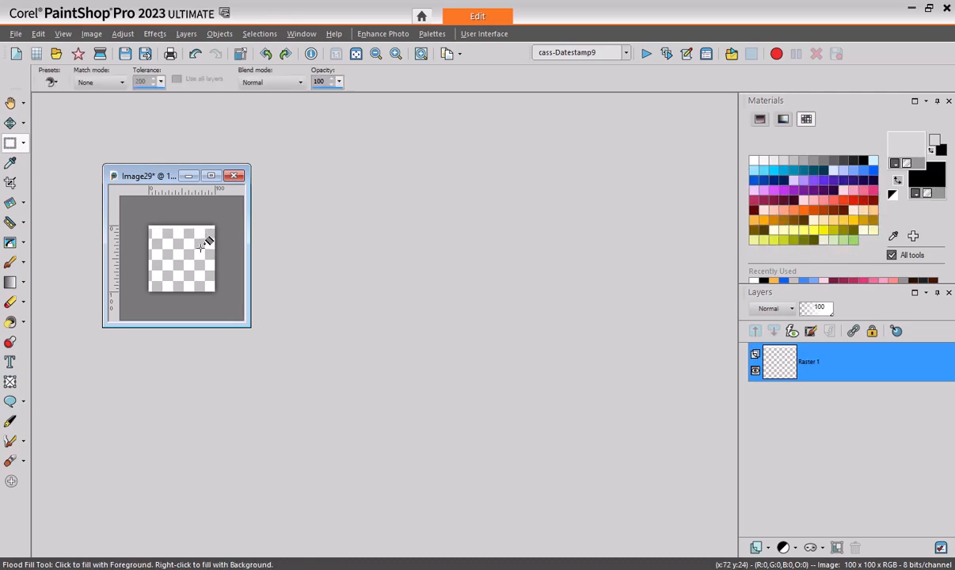
left_click(200, 246)
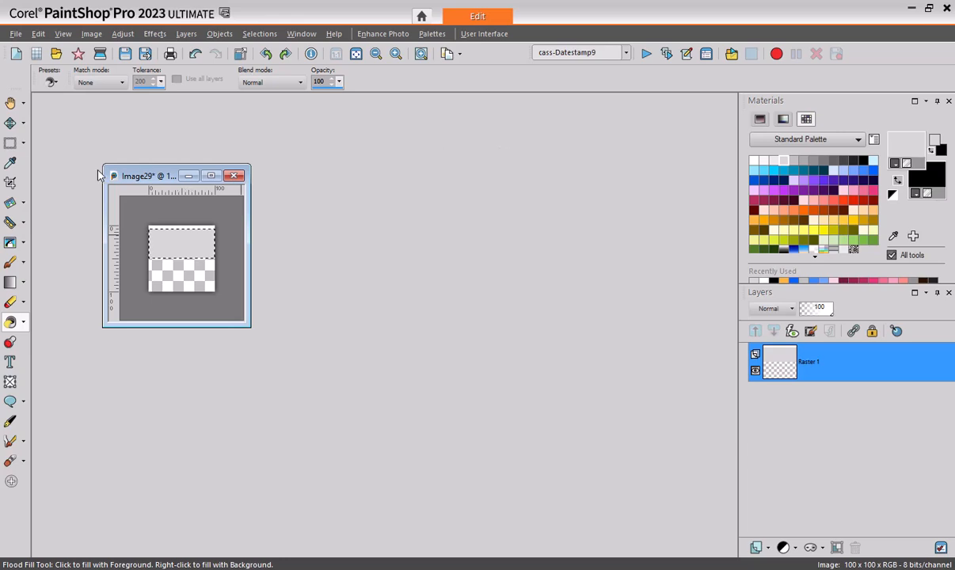
Step: Make a custom selection from top 50 to bottom 55 across the full width and flood fill the strip with white
left_click(10, 143)
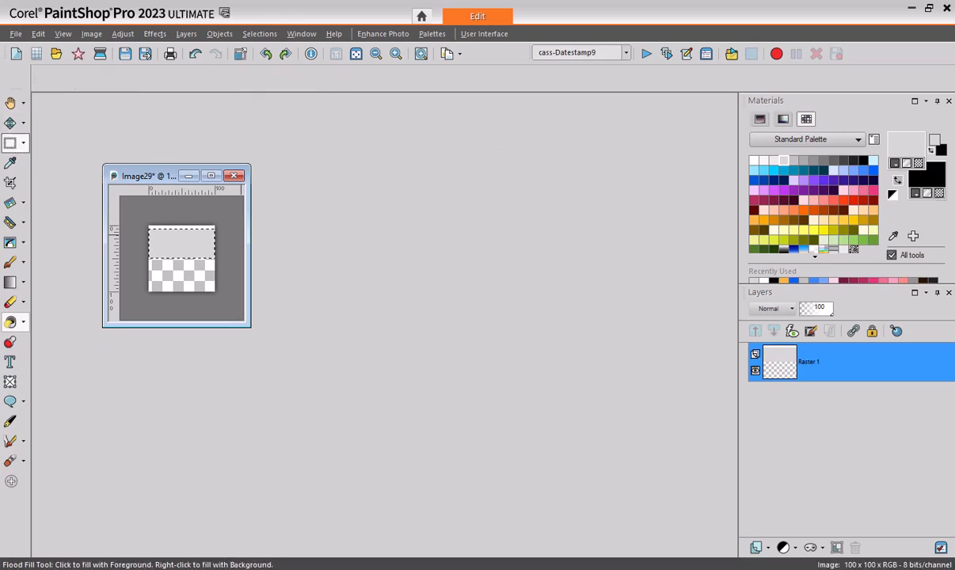
left_click(560, 82)
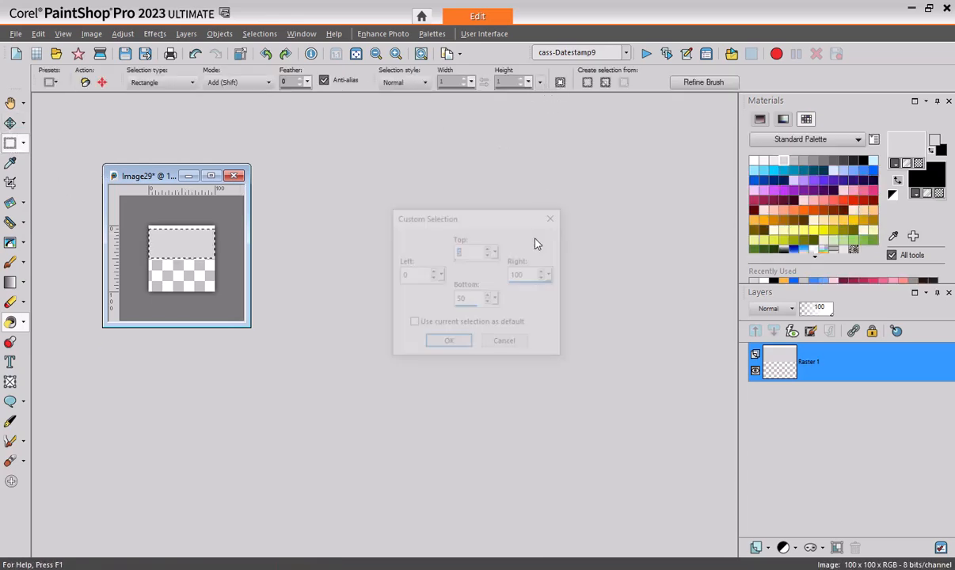
type("5")
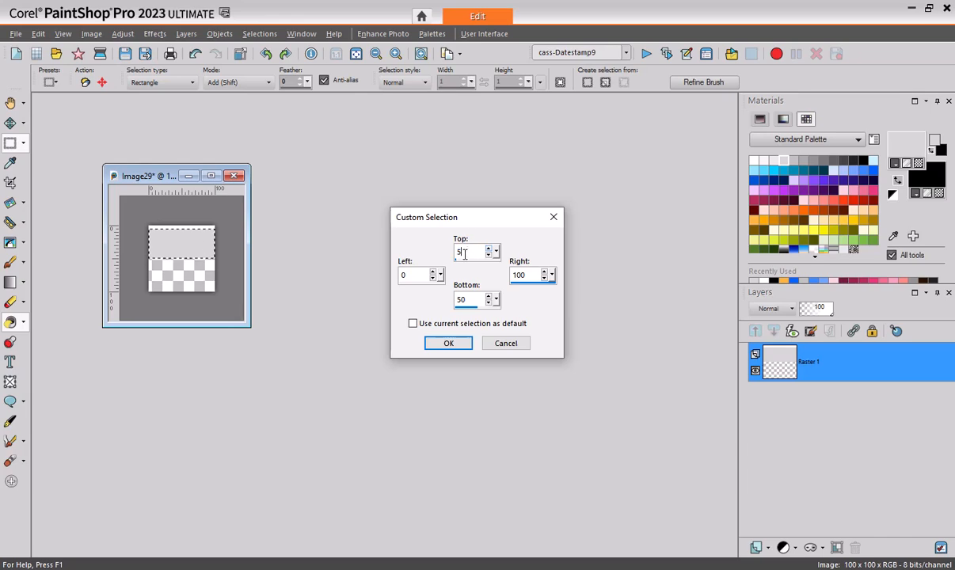
type("0")
double_click(473, 300)
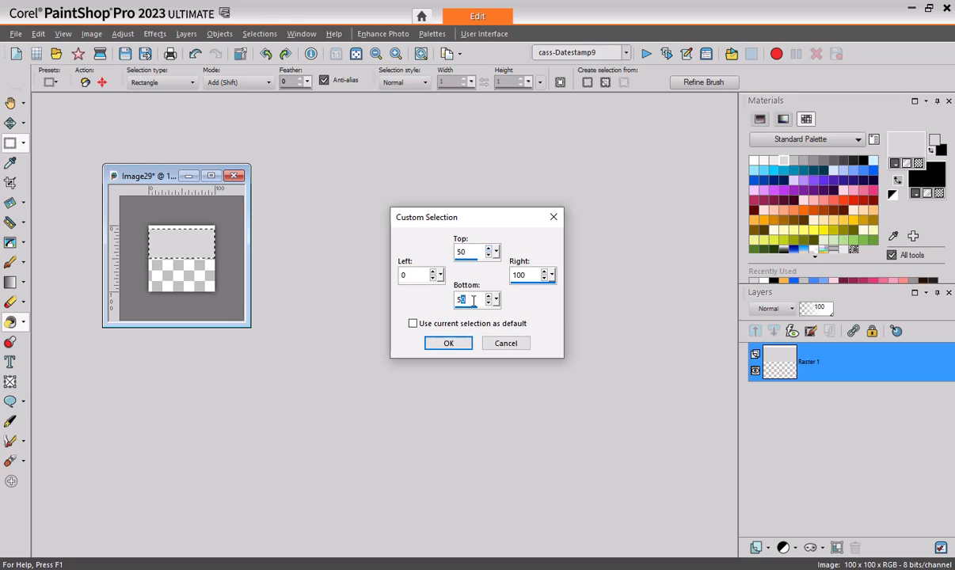
type("100")
left_click(448, 342)
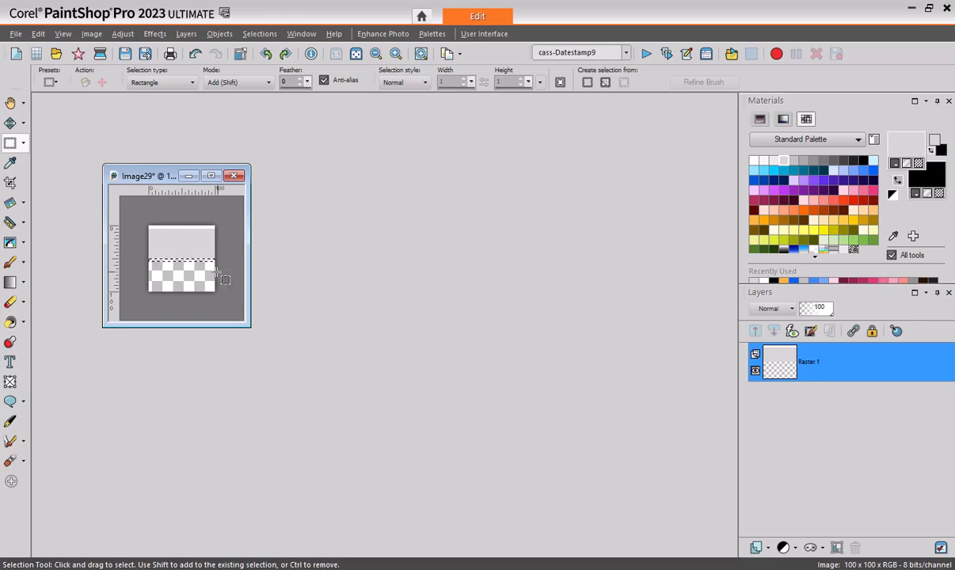
left_click(11, 322)
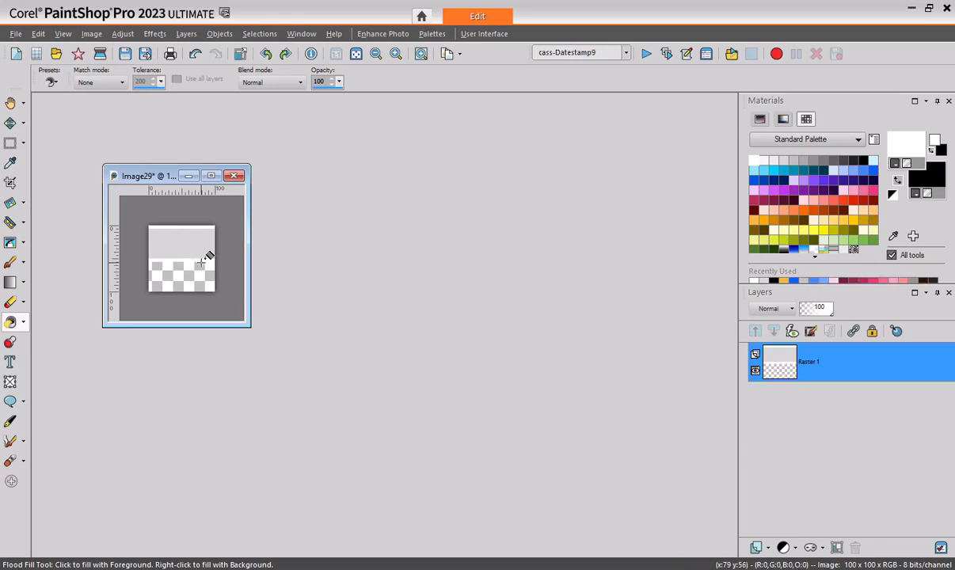
Step: Try a full-width custom selection with top set to 55 and bottom set to 10
left_click(26, 160)
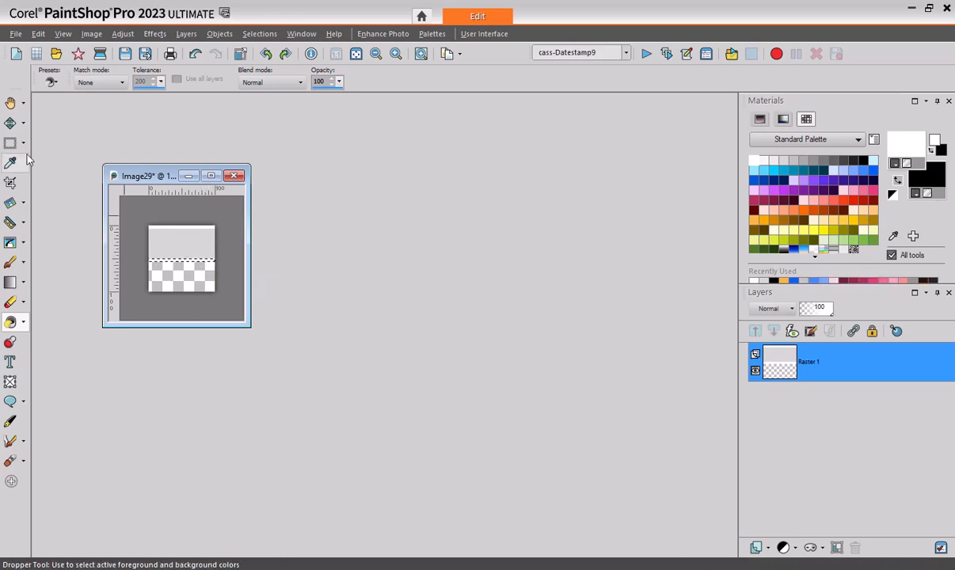
left_click(11, 144)
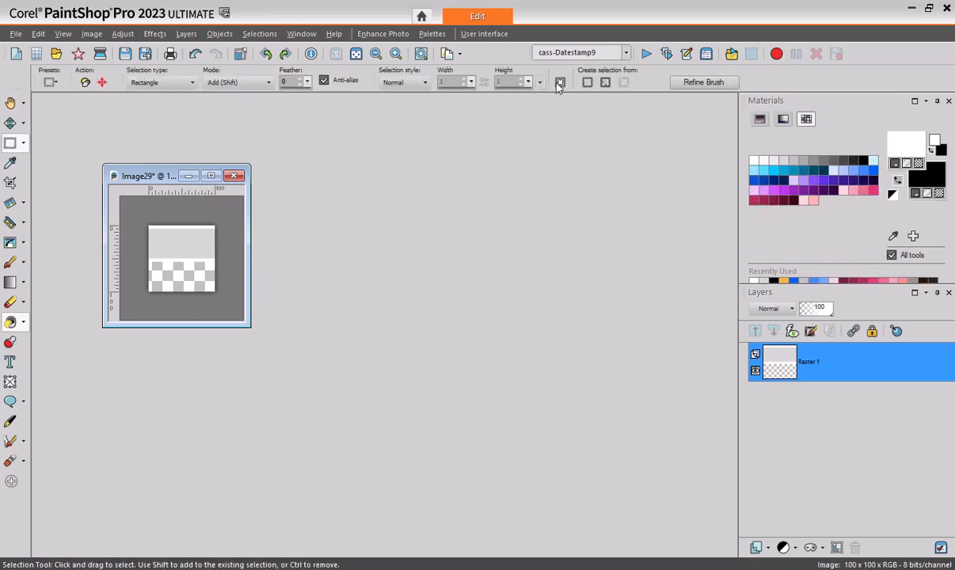
key("shift+s")
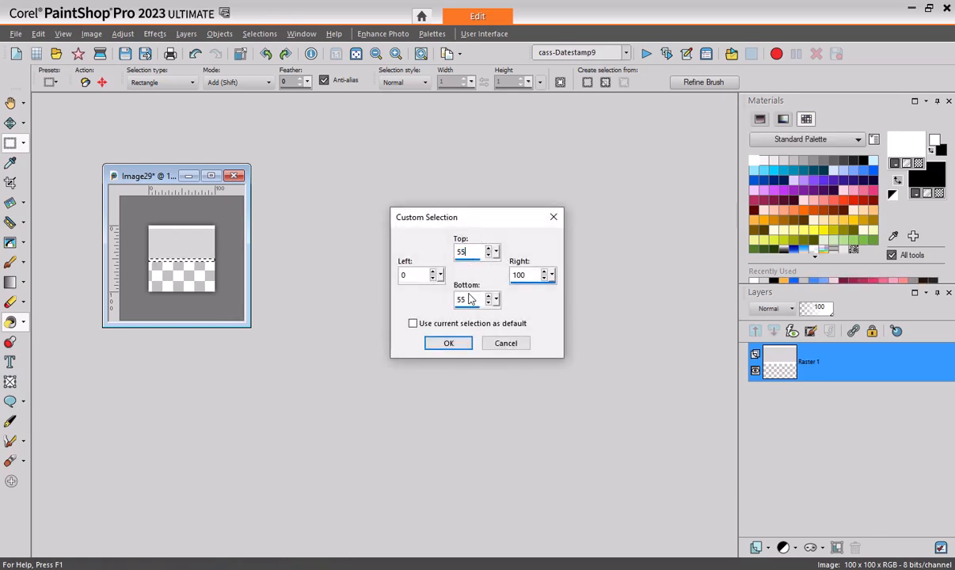
key("Tab")
type("10")
left_click(449, 342)
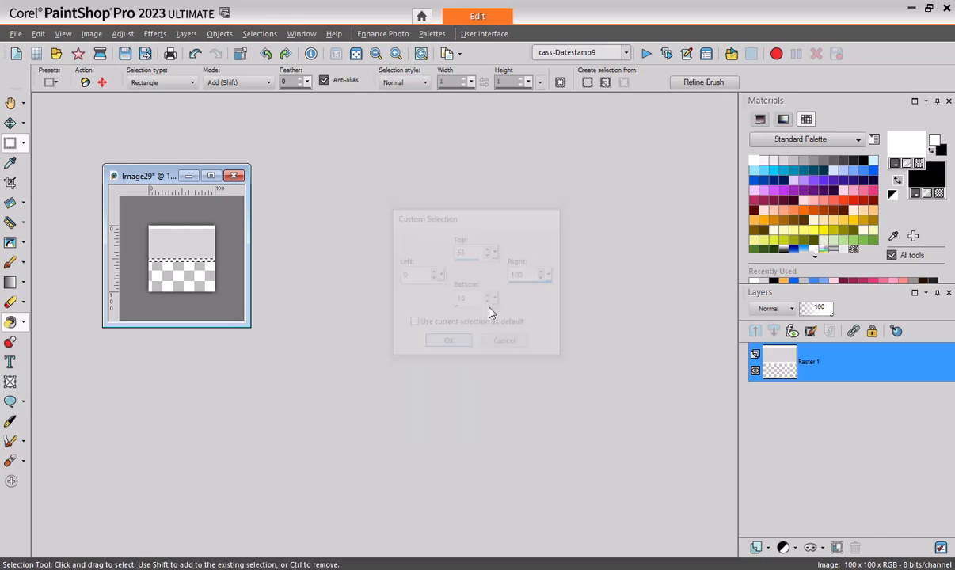
Step: Make a custom selection from top 55 to bottom 100 across the full width and flood fill it with a slightly darker gray
left_click(794, 161)
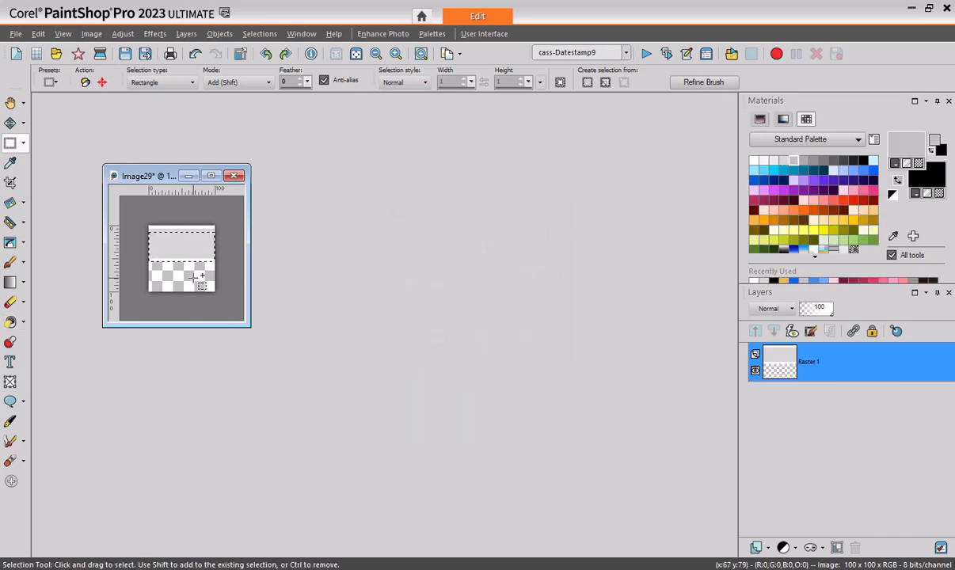
left_click(560, 81)
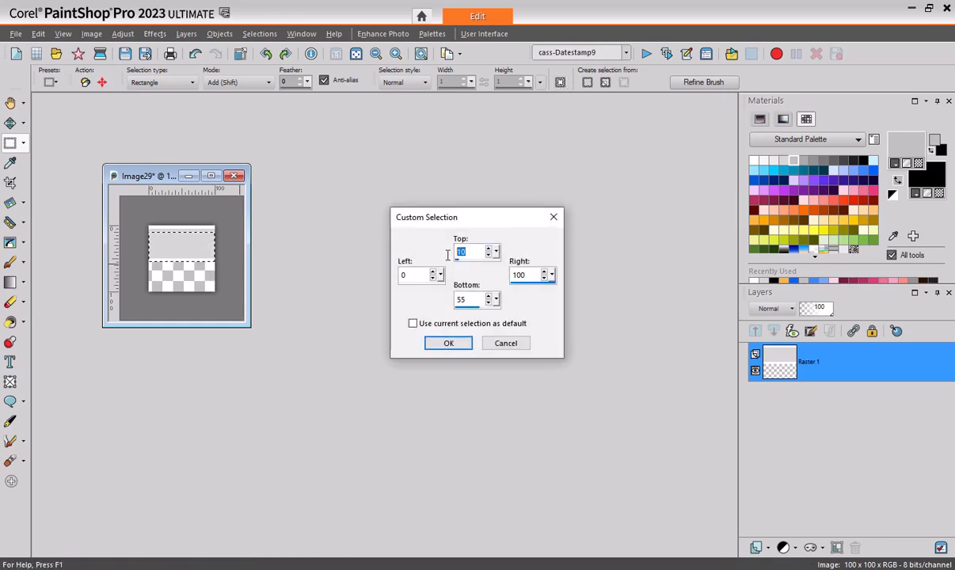
type("55")
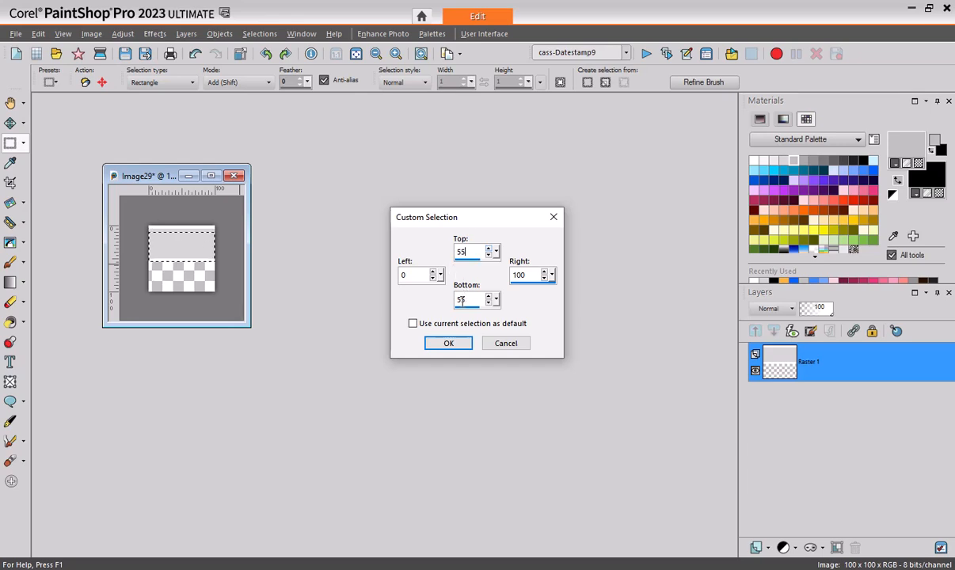
key("Tab")
type("100")
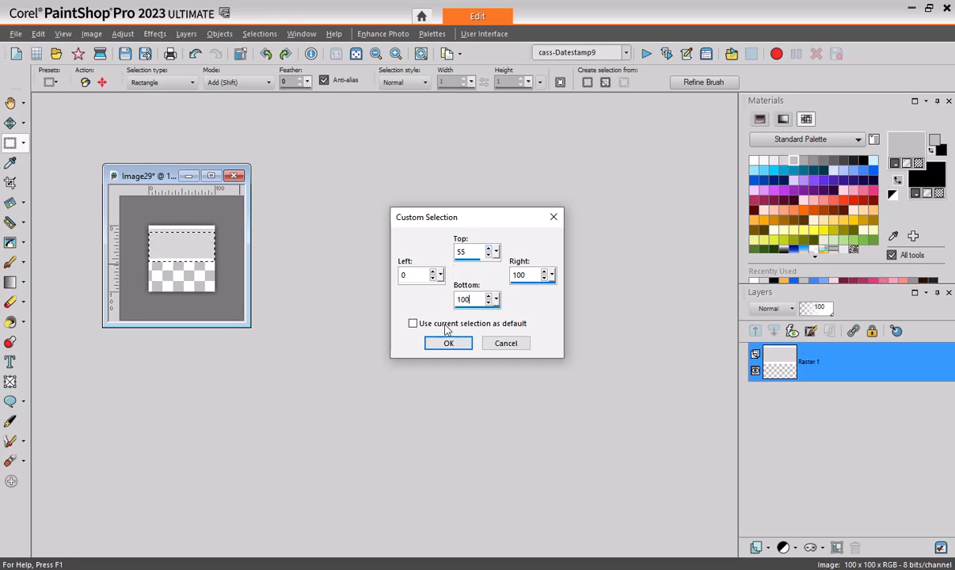
left_click(446, 341)
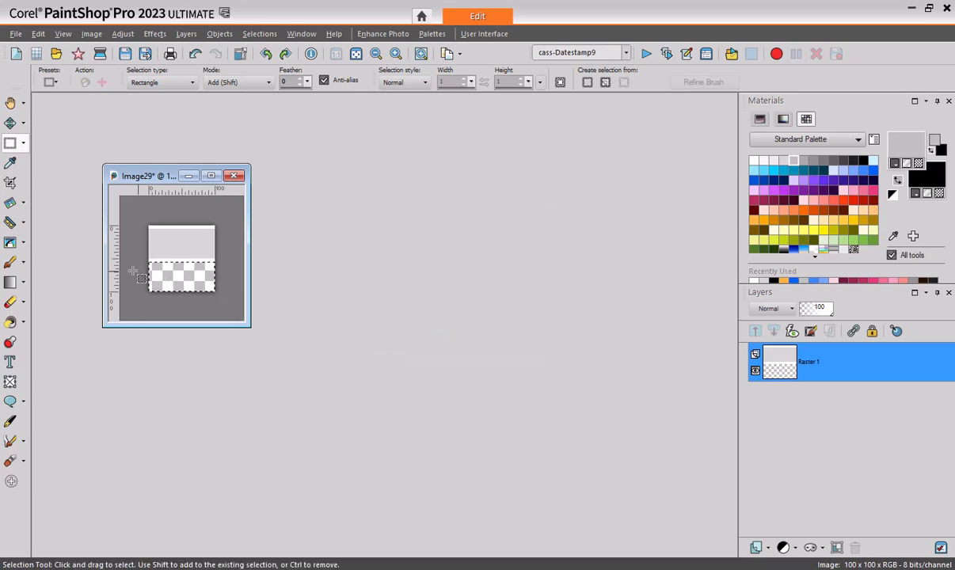
left_click(10, 322)
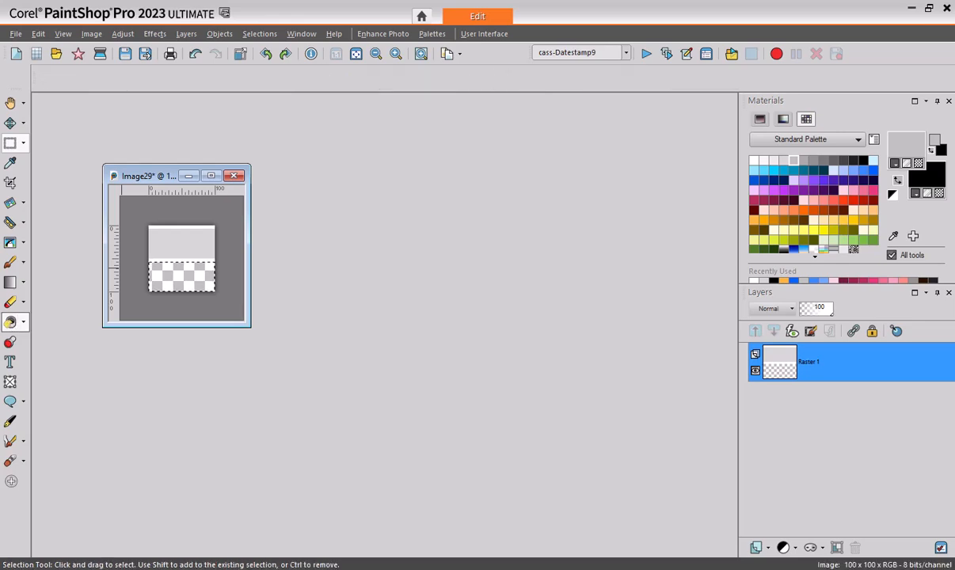
left_click(211, 280)
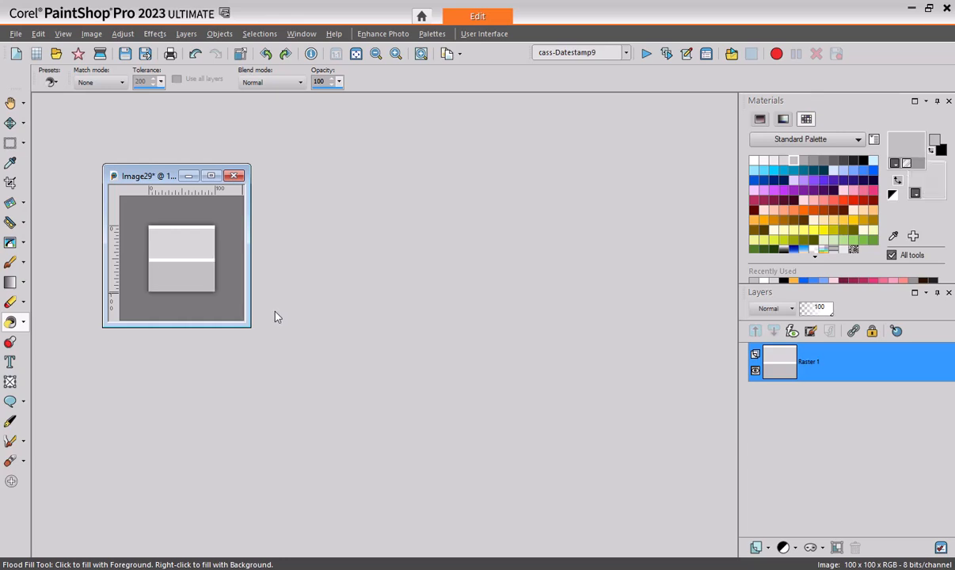
Step: Move the striped image's window aside and create a new 1800 × 1800 pixel transparent raster image at 300 pixels/inch
left_click_drag(155, 177, 107, 130)
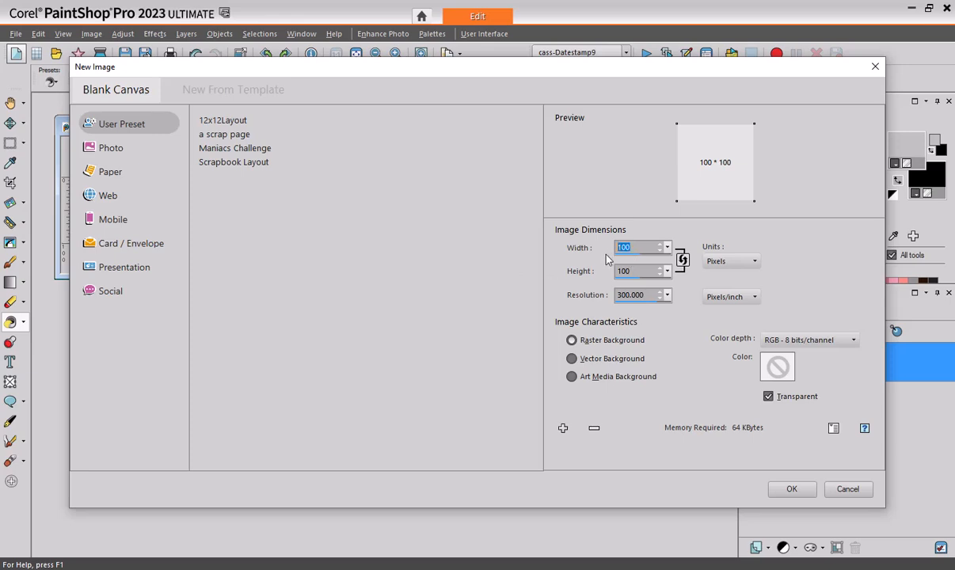
type("1800")
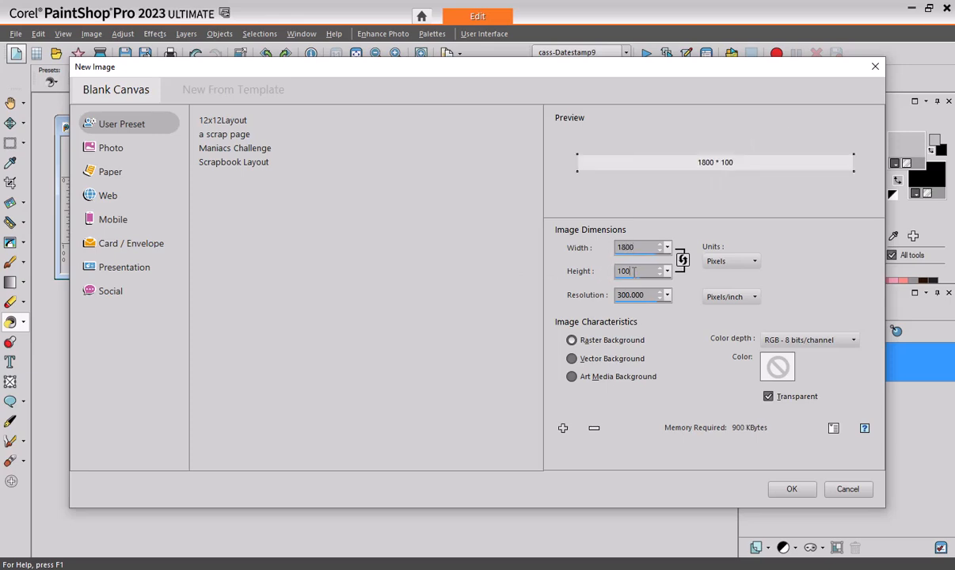
type("1800")
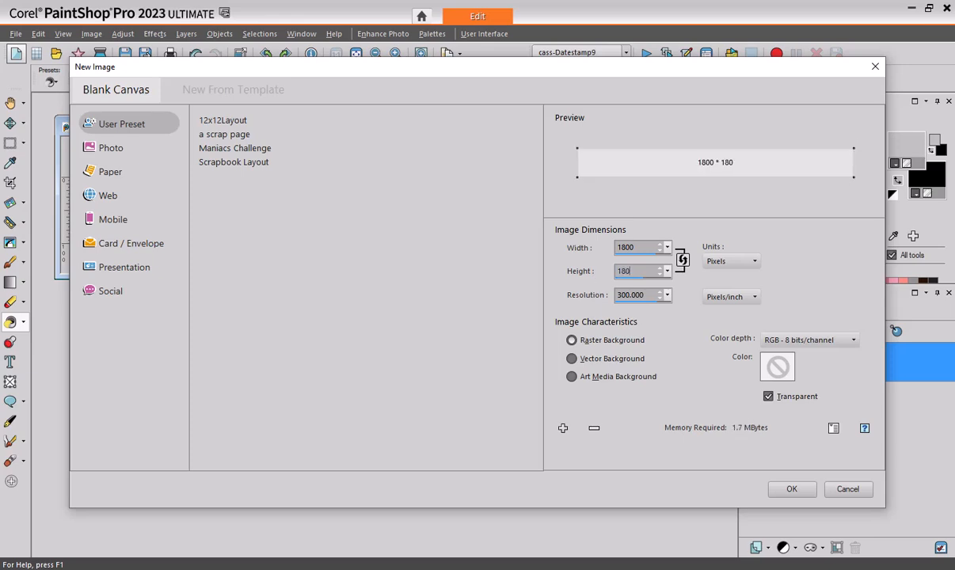
left_click(792, 488)
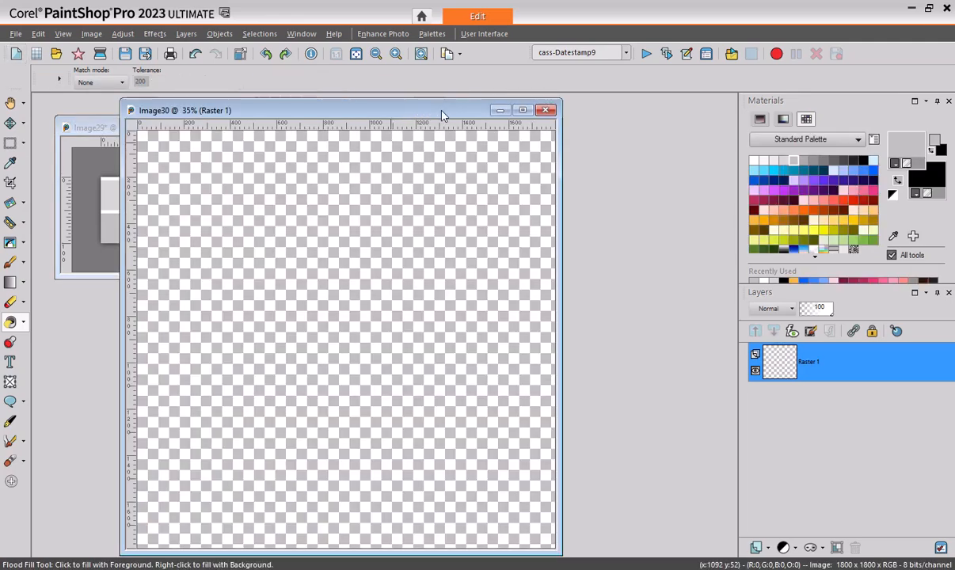
Step: Set the foreground material to the striped Image29 pattern at scale 99 and flood fill the 1800 × 1800 image with it
left_click_drag(441, 110, 532, 114)
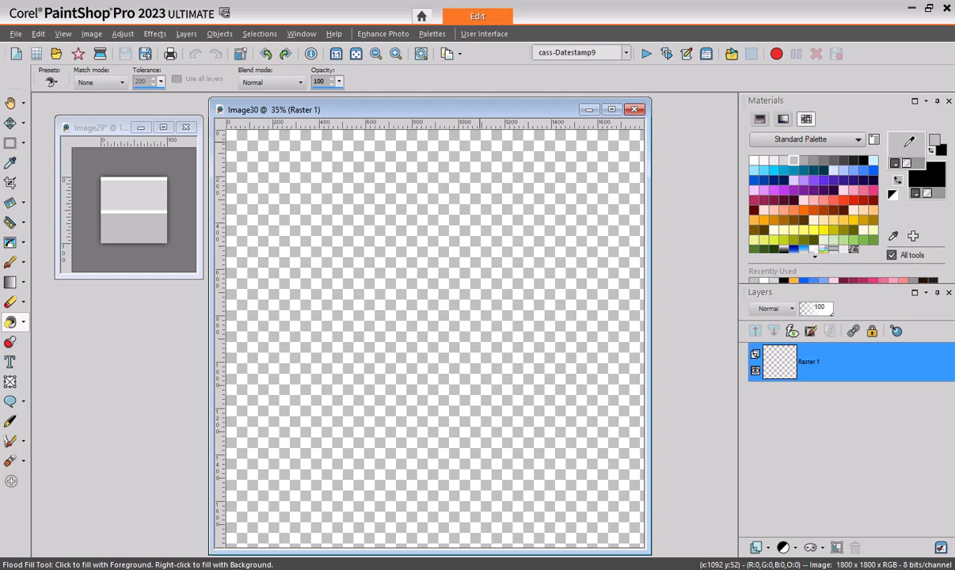
left_click(911, 144)
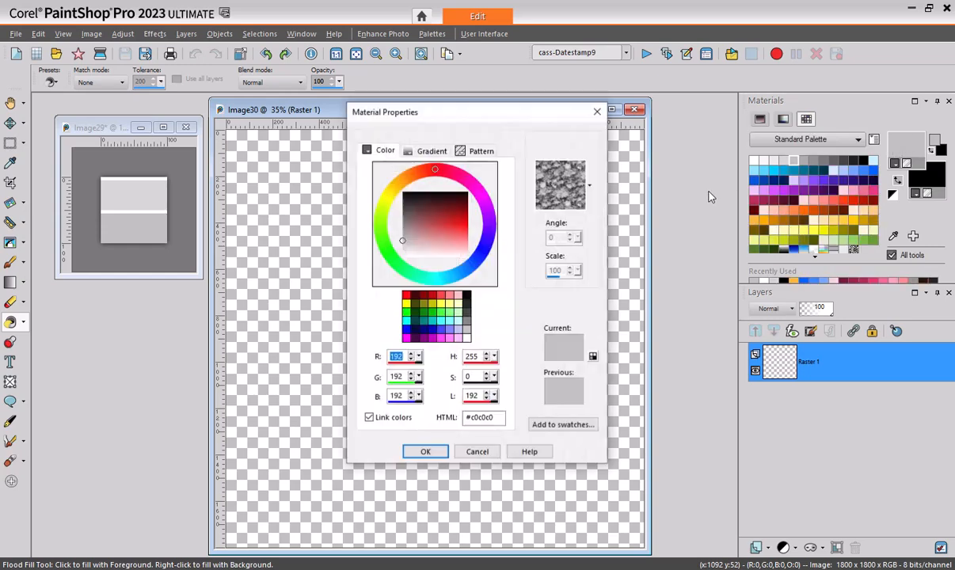
left_click(460, 153)
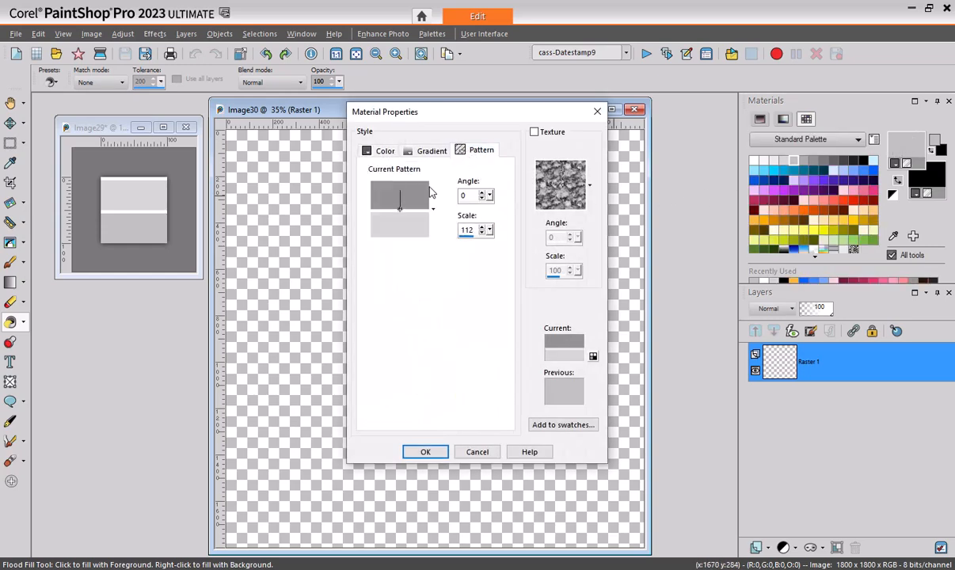
left_click(433, 211)
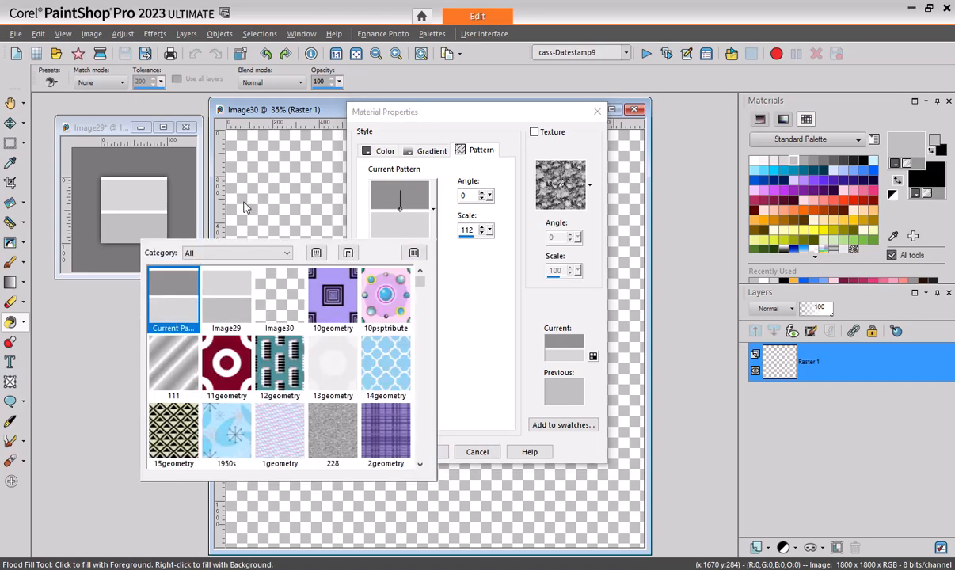
left_click(225, 305)
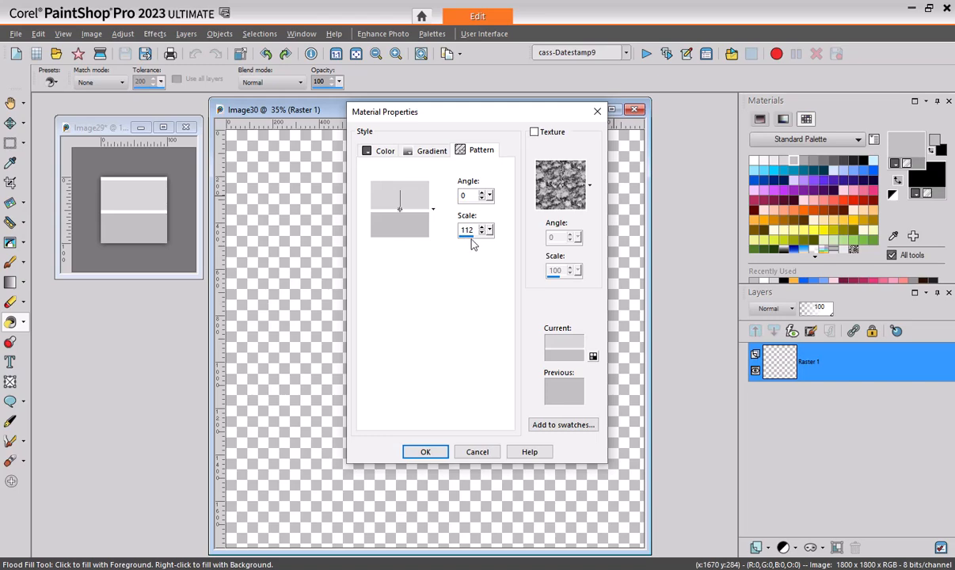
left_click_drag(471, 241, 467, 250)
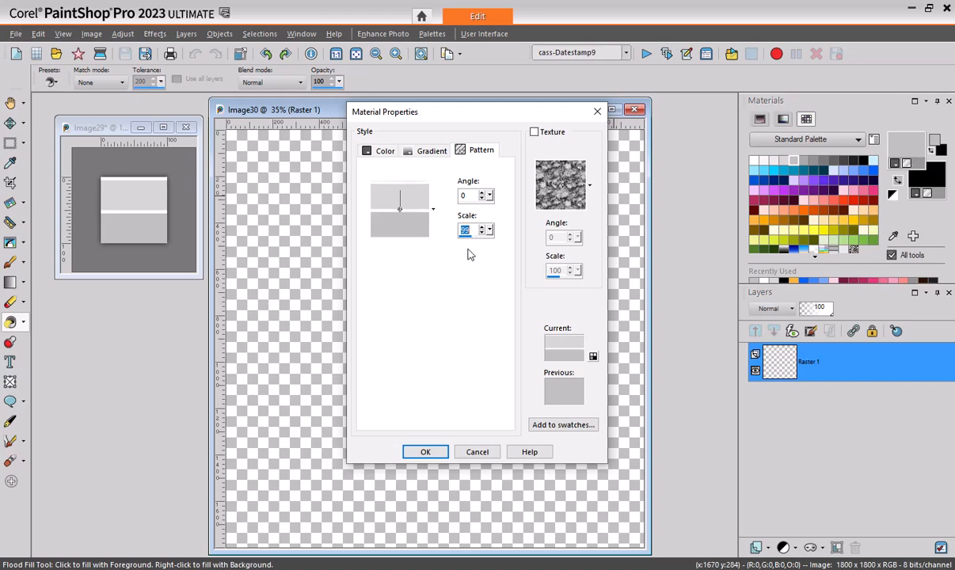
left_click(431, 452)
left_click(415, 385)
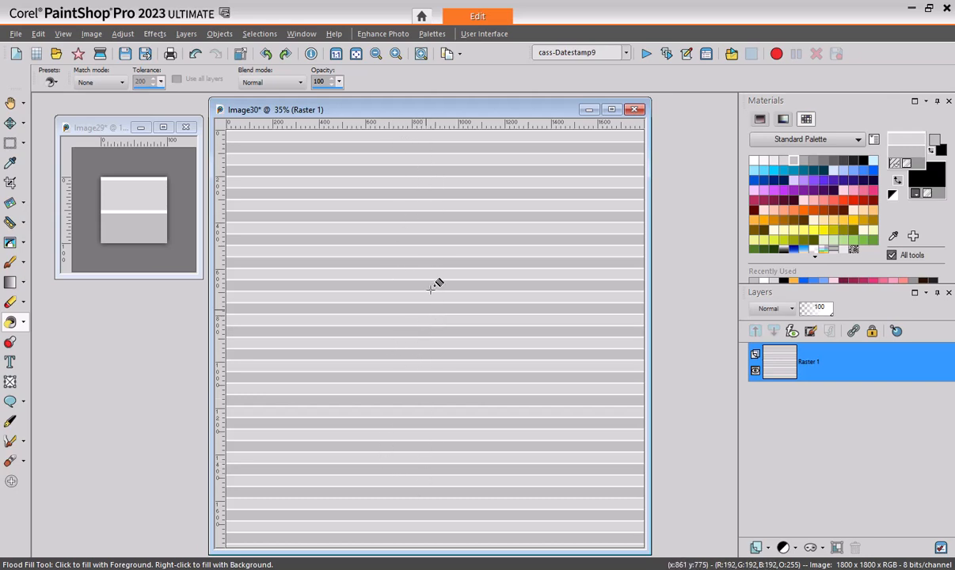
Step: Switch the open image windows to tabbed documents
left_click_drag(480, 111, 482, 118)
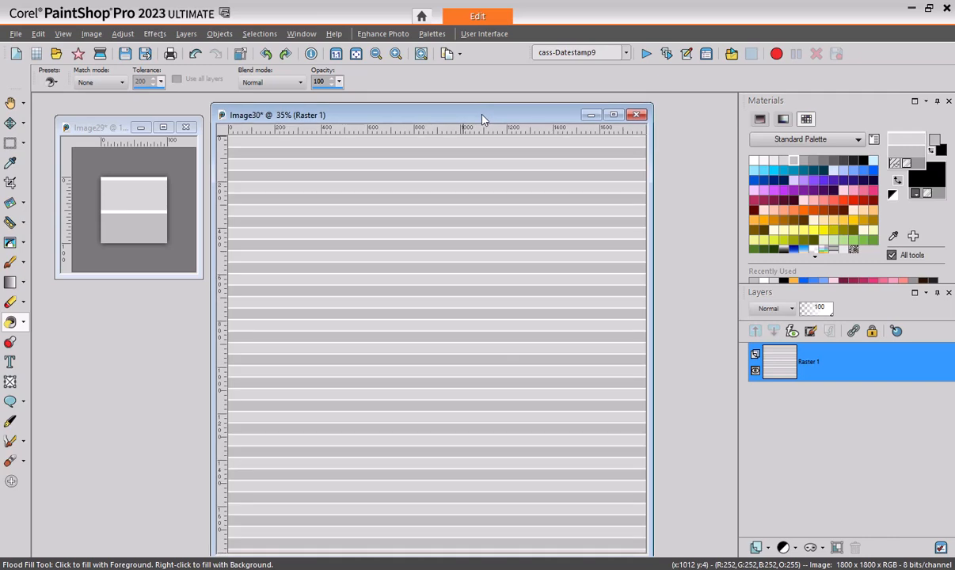
left_click(303, 35)
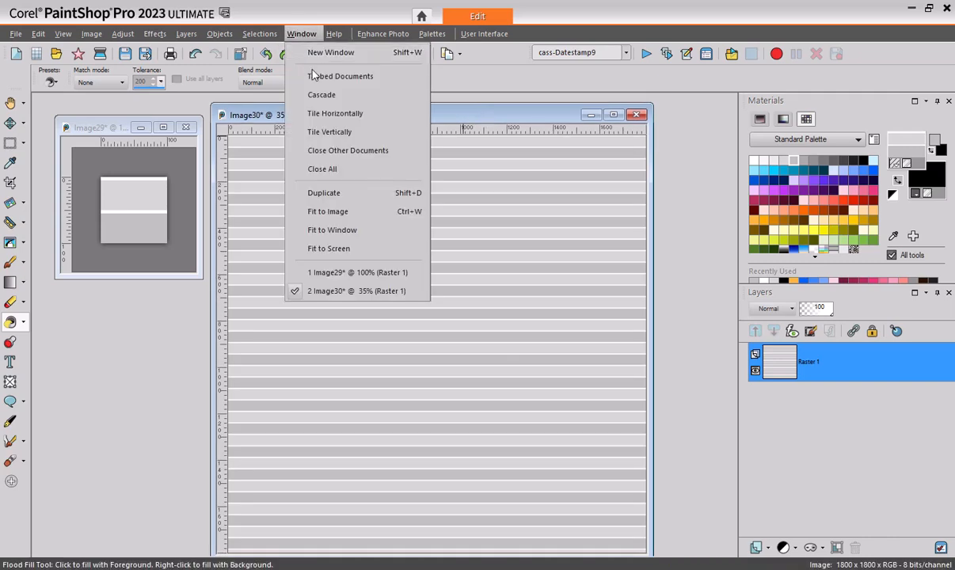
left_click(321, 79)
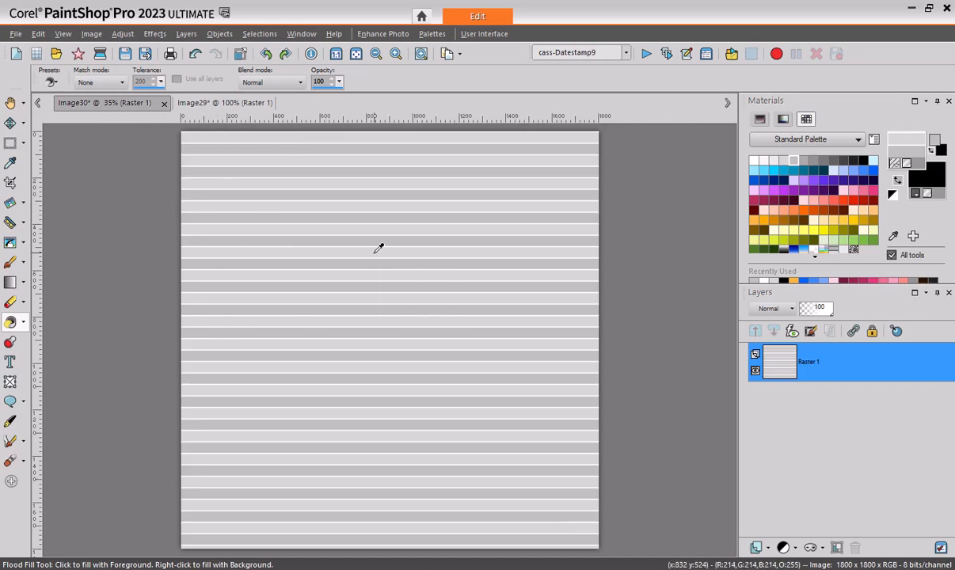
Step: Distort the striped layer with the Pick tool in Perspective mode, spreading its left edge vertically to a Y position of about -882
key("ctrl+r")
scroll(654, 267, "down", 2)
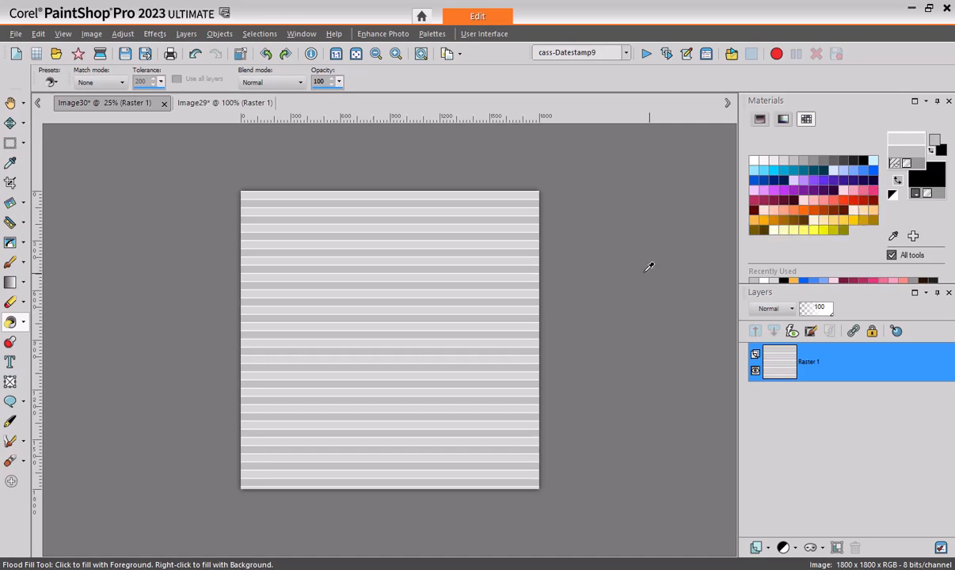
scroll(646, 264, "down", 2)
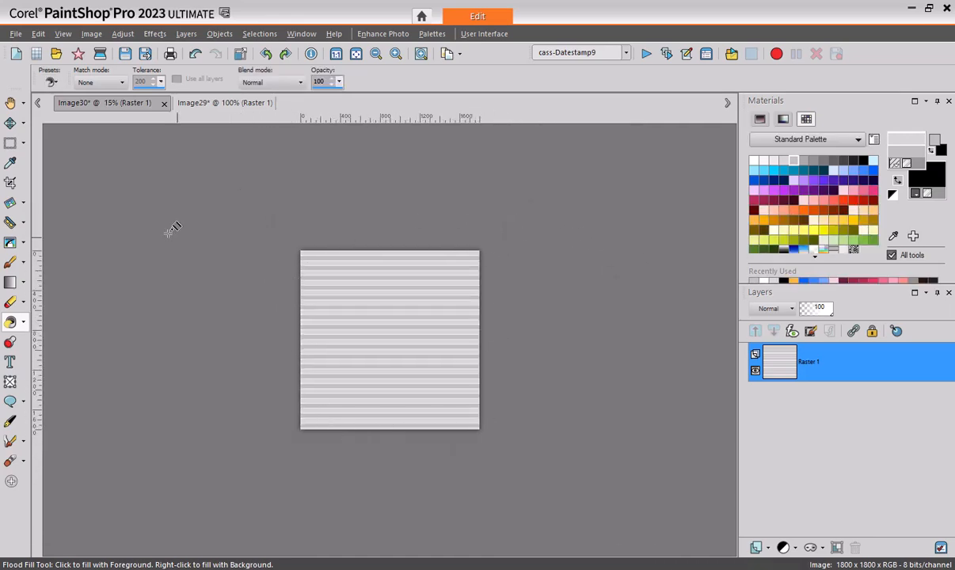
left_click(23, 124)
left_click(45, 126)
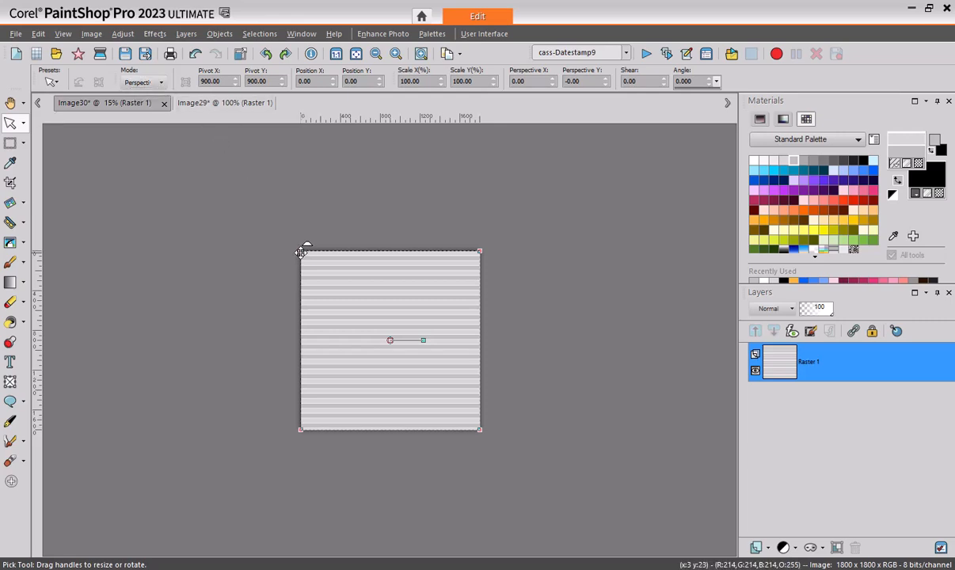
left_click_drag(301, 246, 302, 176)
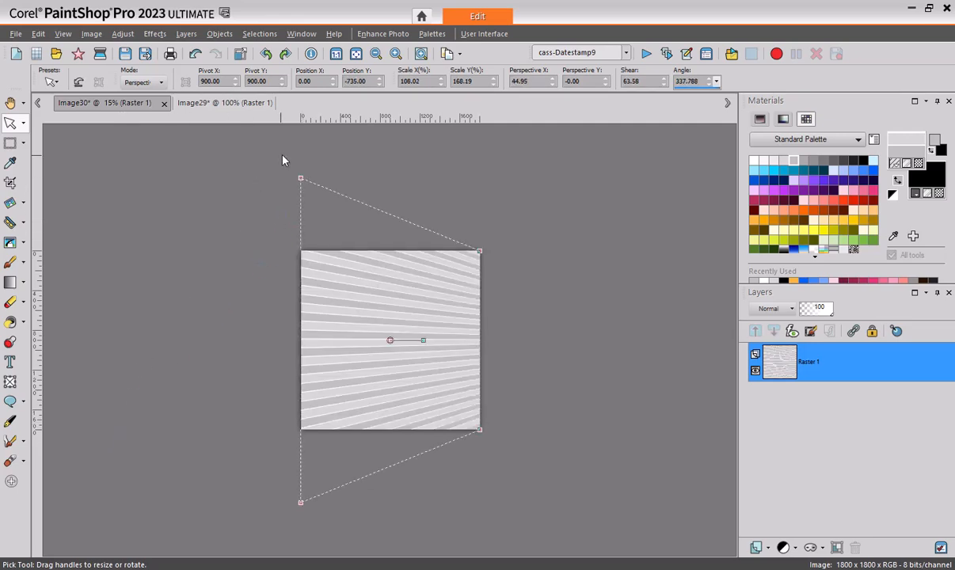
left_click_drag(300, 176, 300, 164)
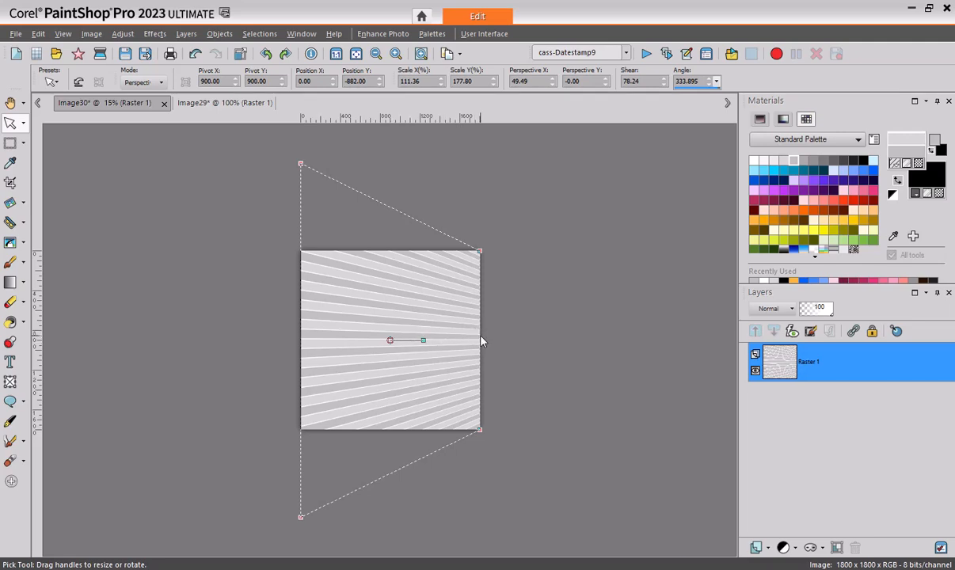
Step: Try shearing the striped layer upward from its right edge in Shear mode, and undo that shear
left_click(161, 82)
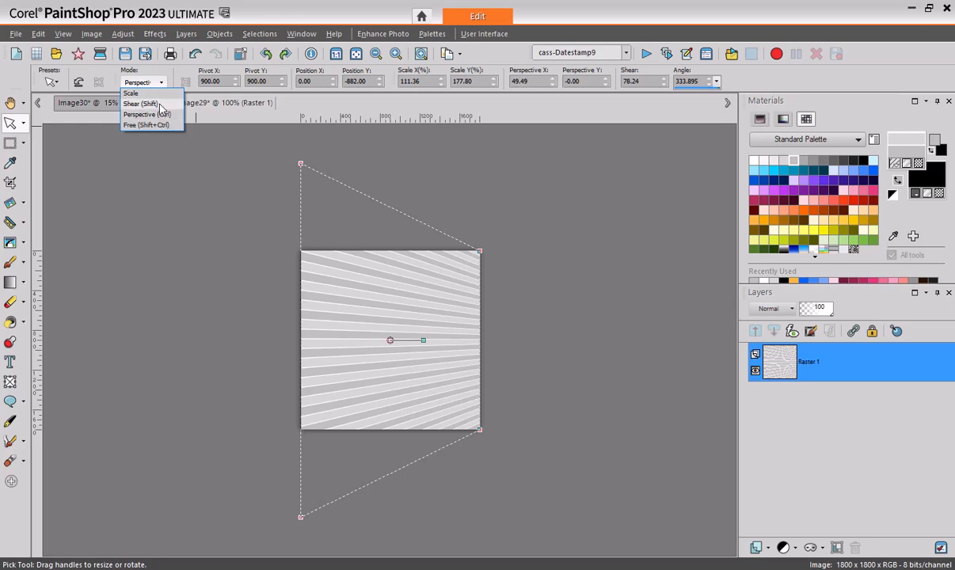
left_click(164, 104)
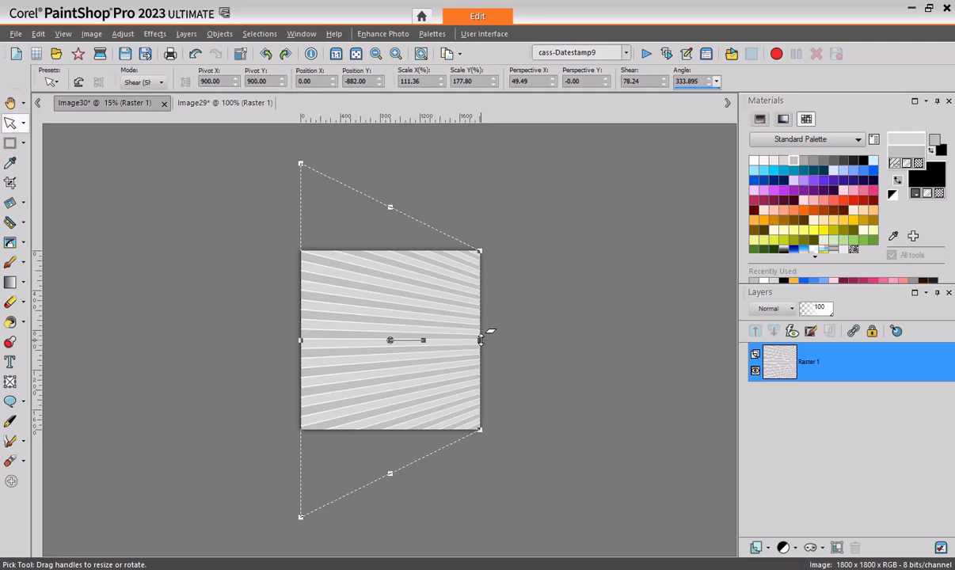
left_click_drag(480, 339, 480, 297)
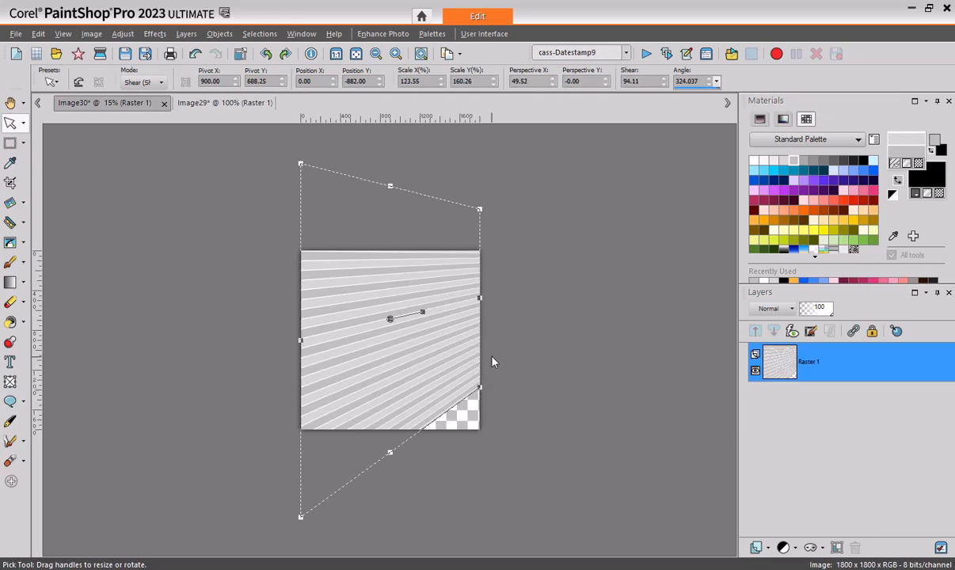
key("ctrl+z")
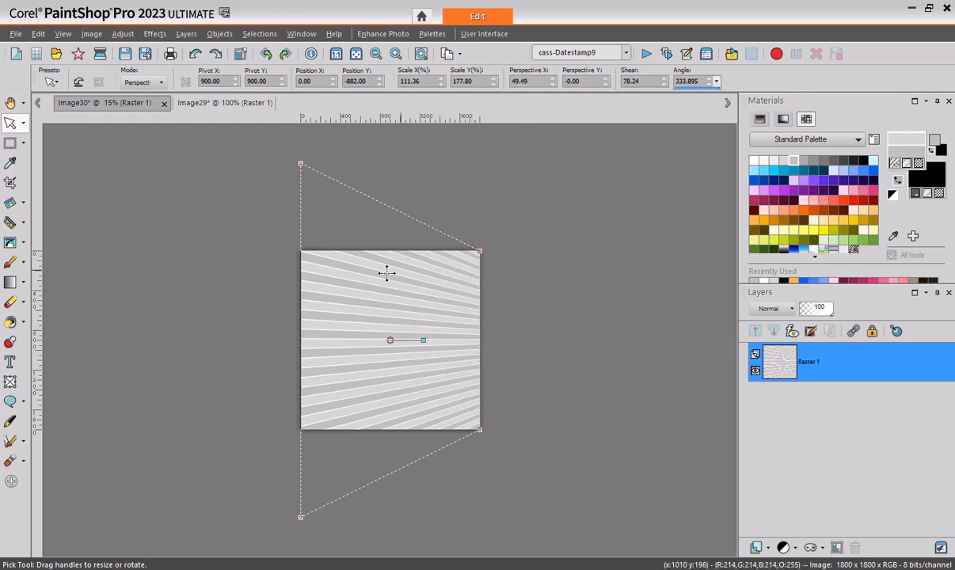
Step: Shear the striped layer downward from its left edge to a Y position of about -371
key("shift")
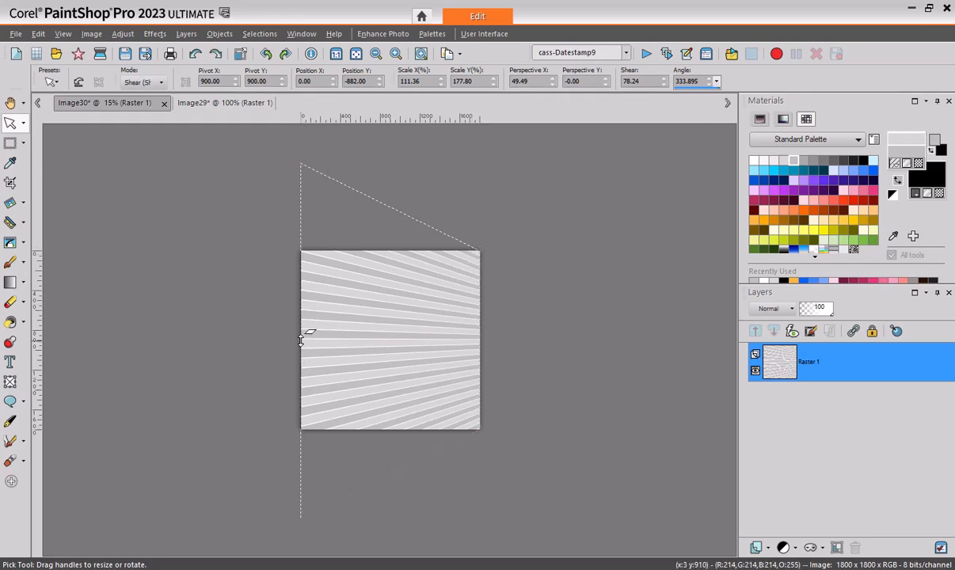
left_click_drag(301, 339, 287, 433)
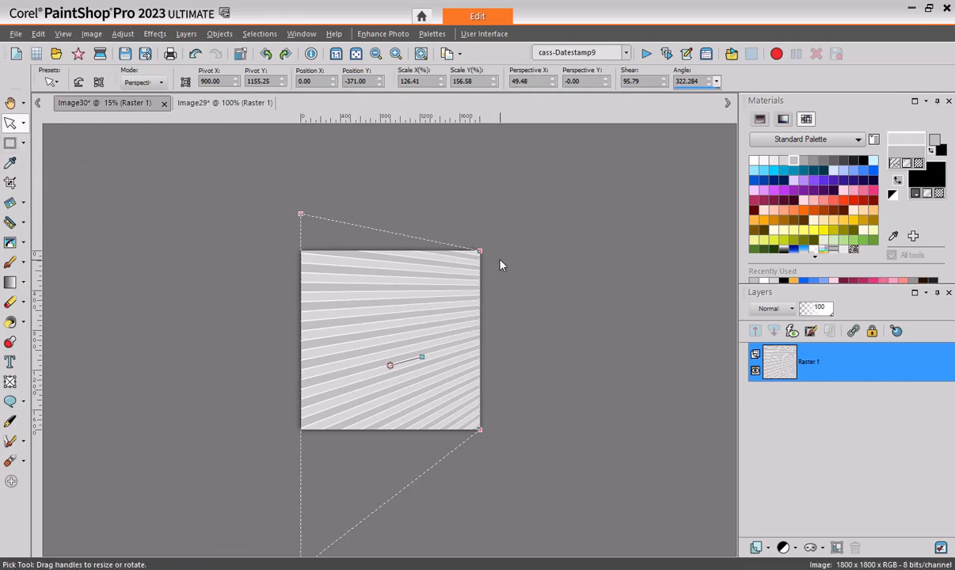
scroll(539, 304, "up", 2)
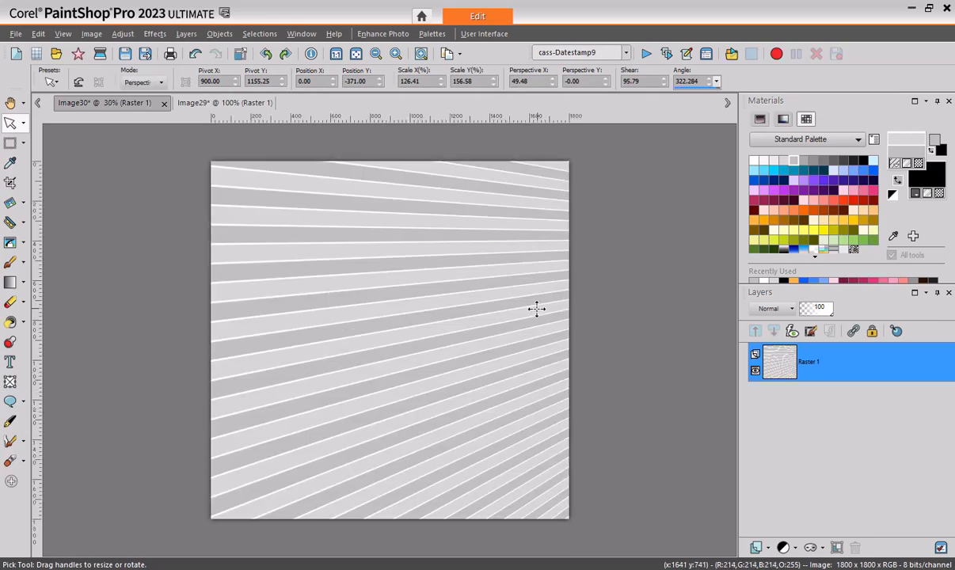
Step: Select all the darker gray stripes using the Magic Wand with Contiguous off, match mode RGB Value and tolerance 13
left_click(23, 144)
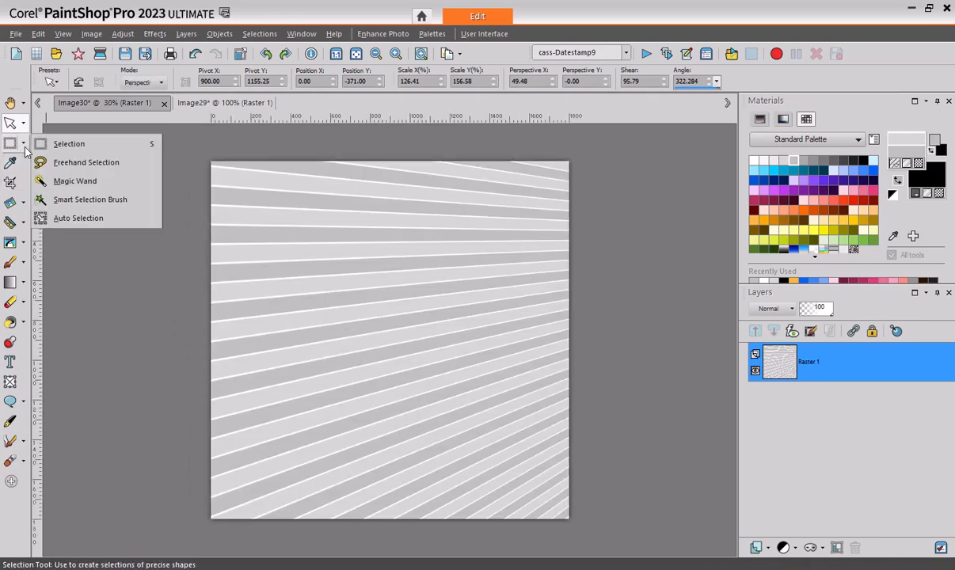
left_click(70, 179)
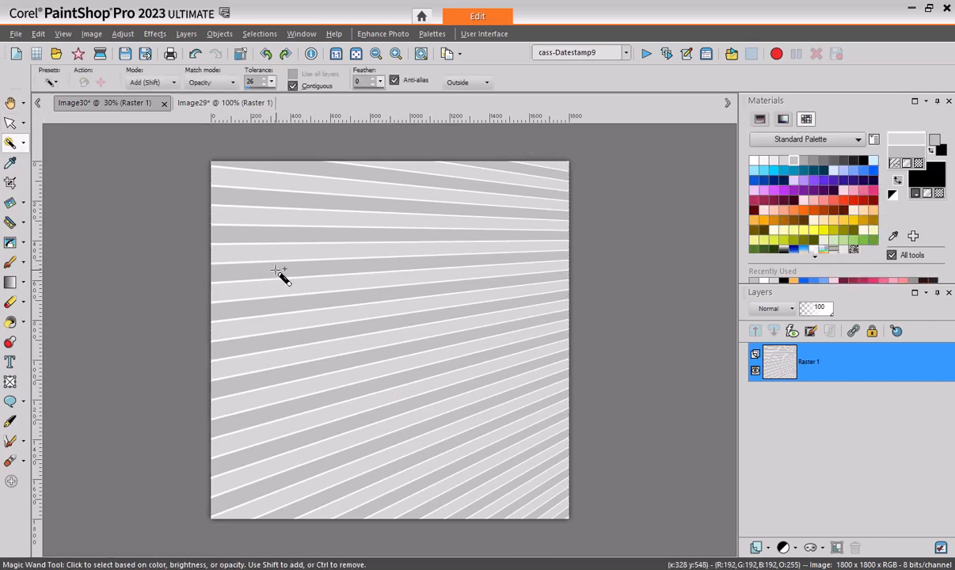
left_click(293, 85)
left_click(227, 82)
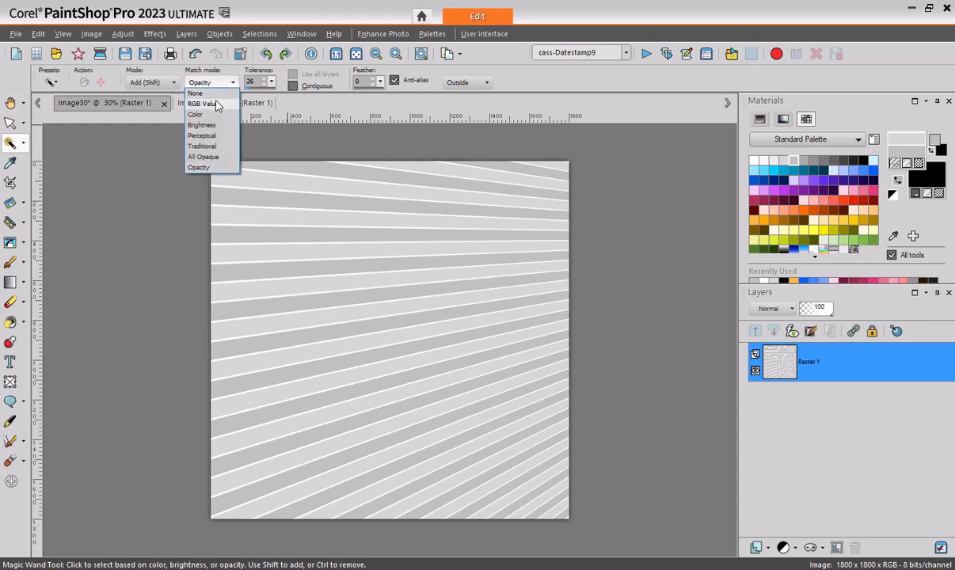
left_click(211, 97)
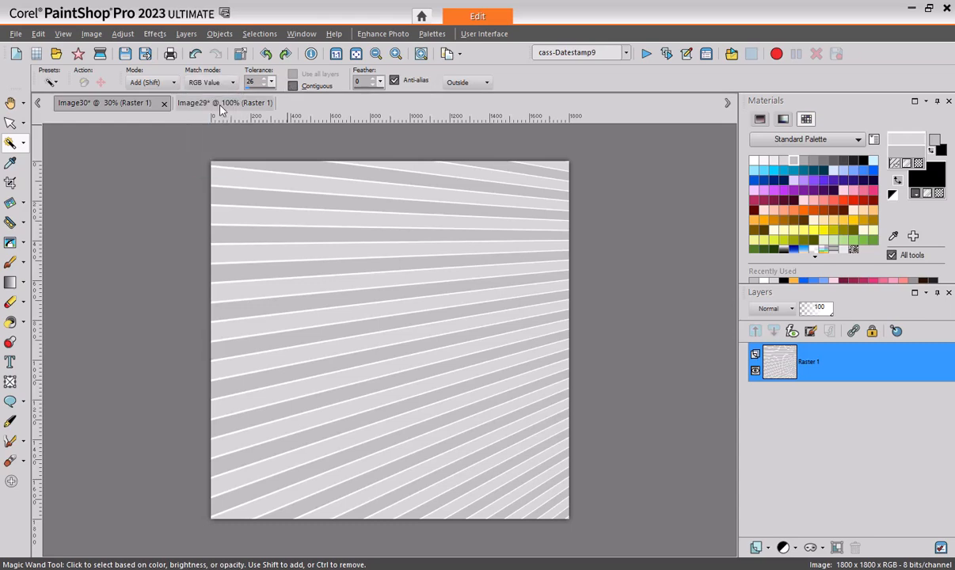
left_click(278, 236)
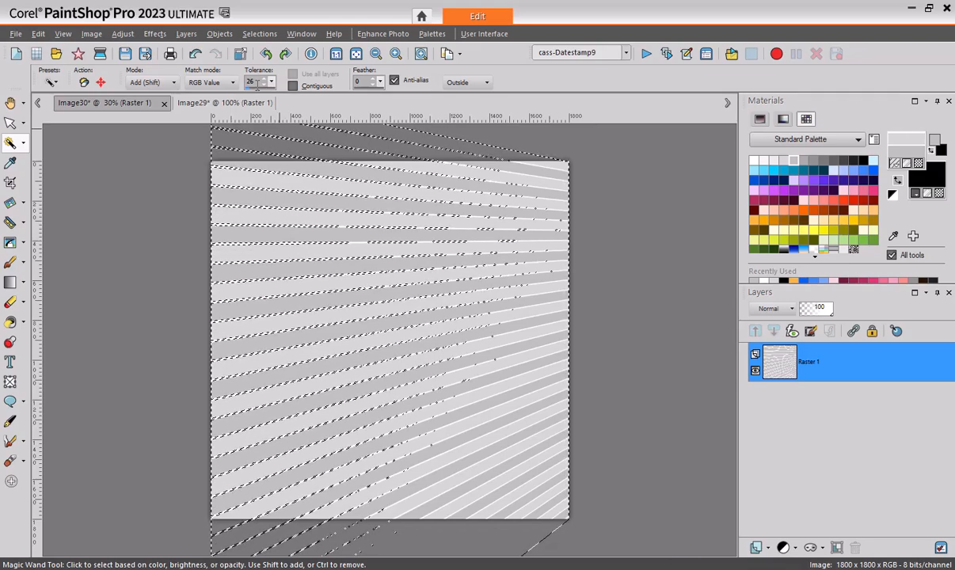
key("ctrl+d")
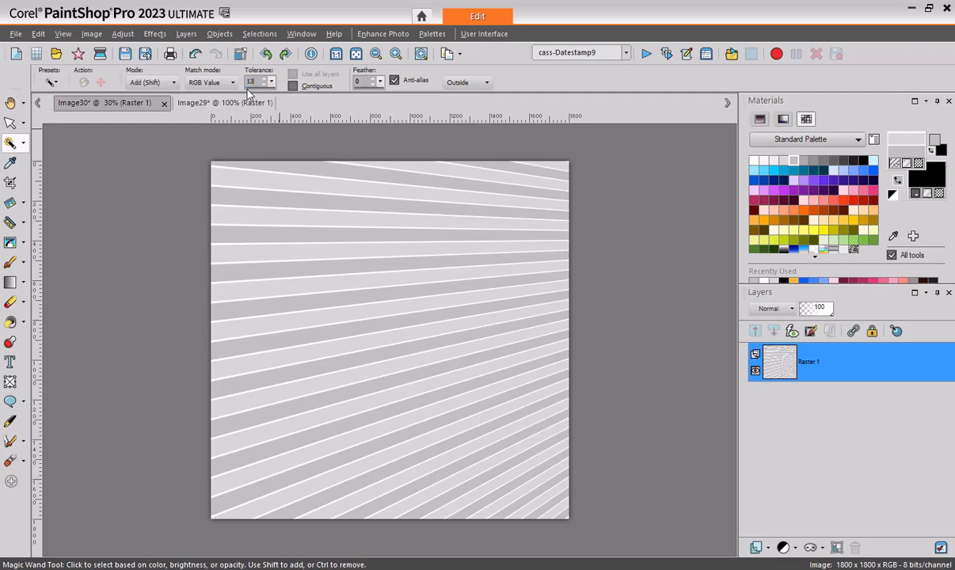
left_click(287, 247)
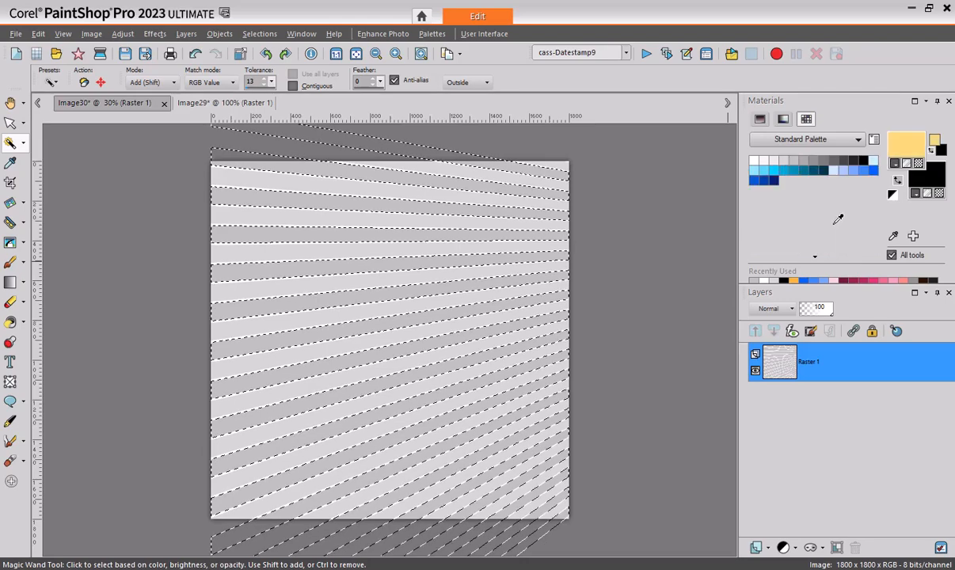
Step: Flood fill the selected stripes with light yellow-orange (#ffd877) and clear the selection
left_click(318, 266)
key("f")
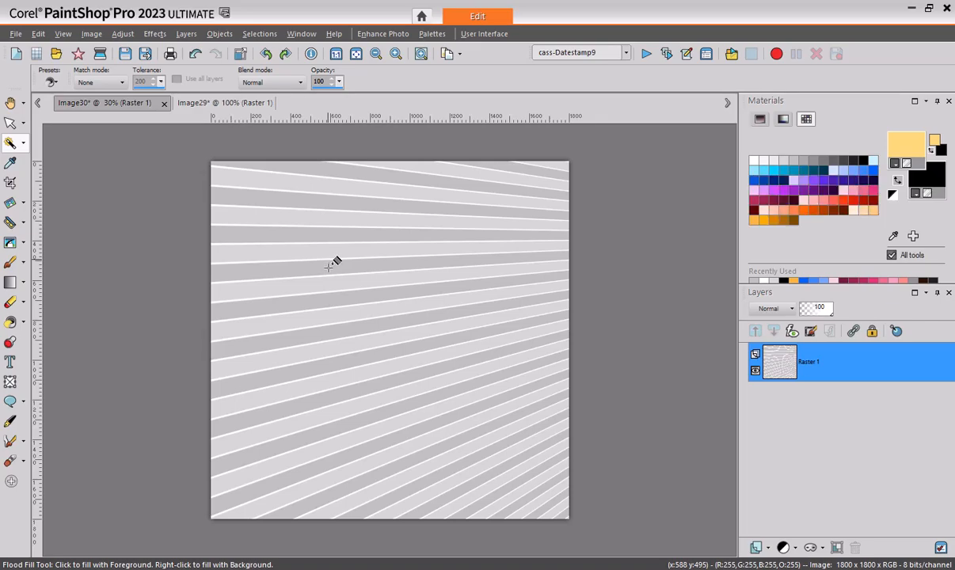
left_click(333, 266)
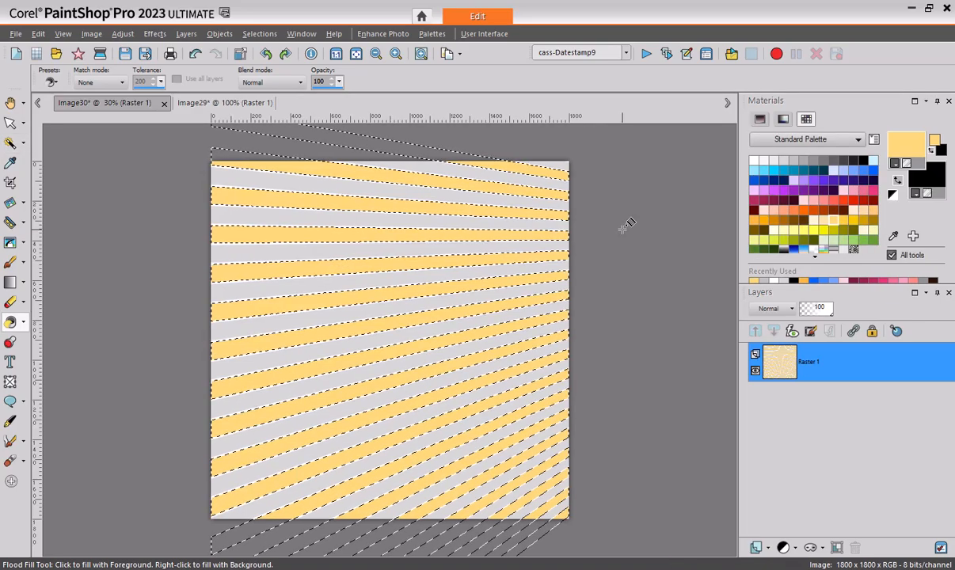
key("ctrl+d")
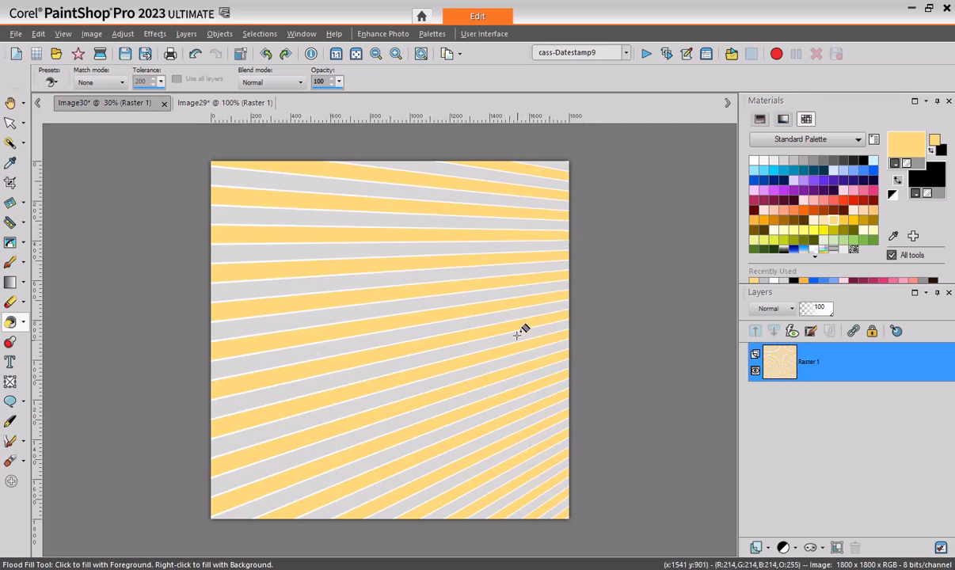
Step: Add a new raster layer above the yellow-striped layer and hide the yellow-striped layer
left_click(770, 552)
left_click(783, 435)
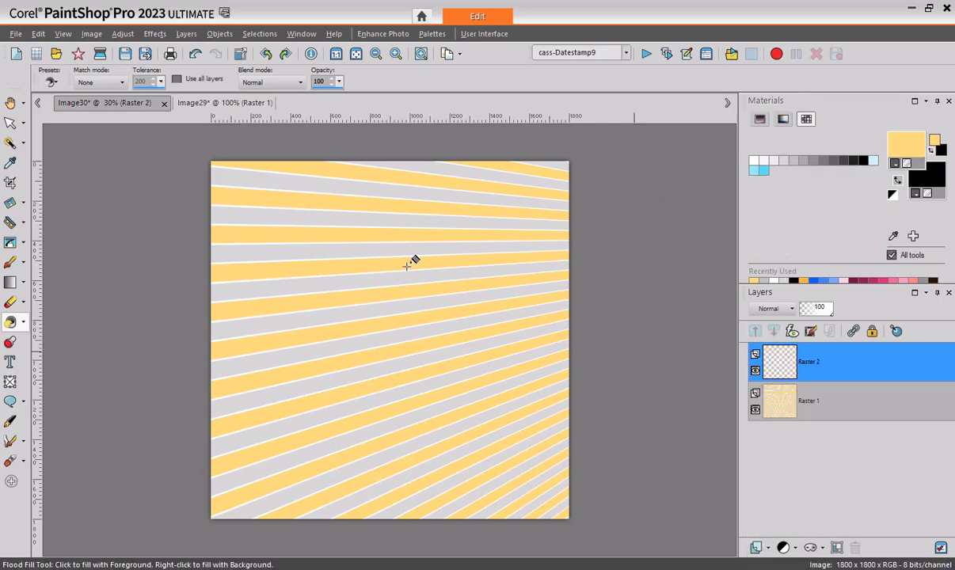
left_click(754, 409)
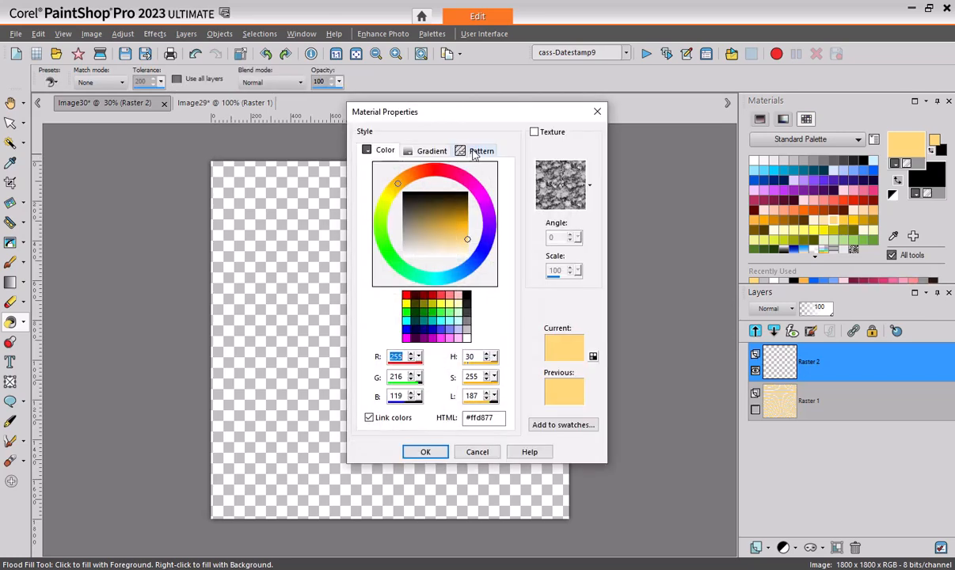
Step: Fill the new empty layer with the striped tile pattern rotated to an angle of 90 so the stripes run vertically
left_click(478, 151)
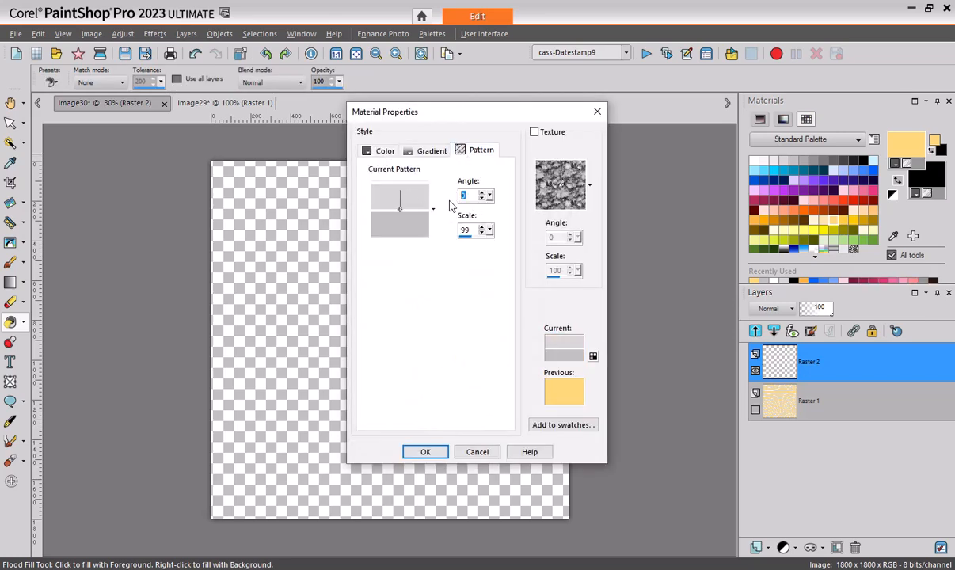
type("90")
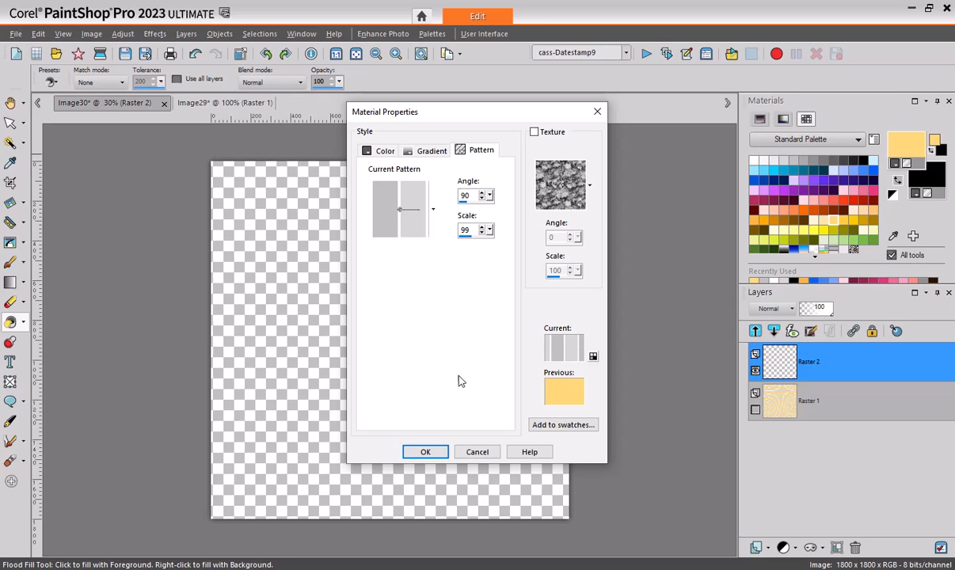
left_click(425, 452)
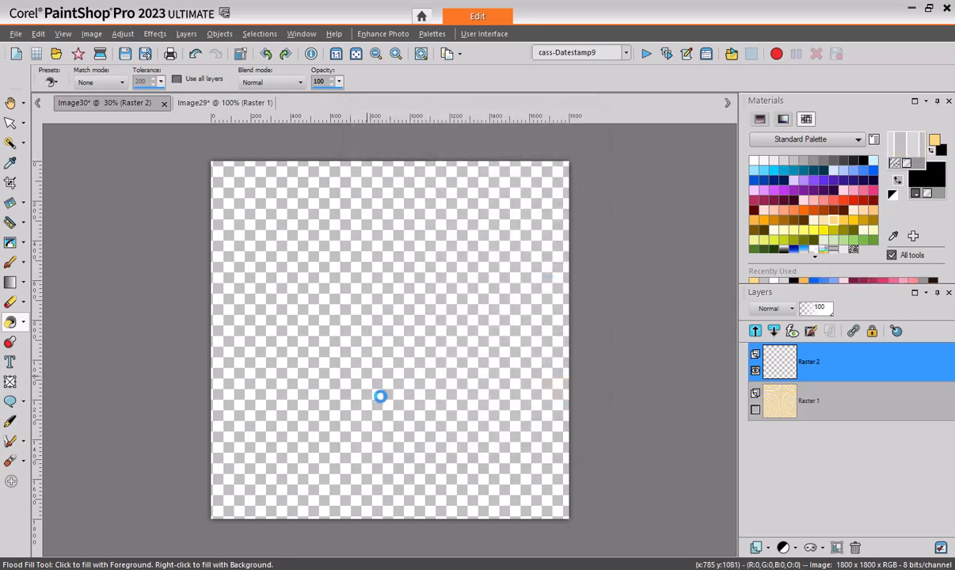
left_click(382, 393)
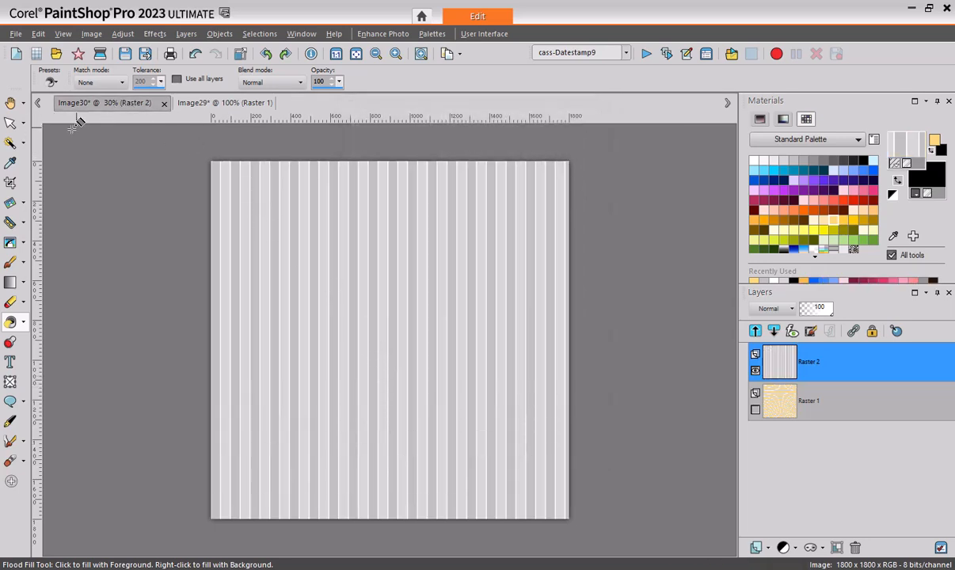
Step: Widen the striped layer's bottom edge in Perspective mode to about 197.56% X scale, and shear that edge rightward to an X position of about -12
left_click(11, 122)
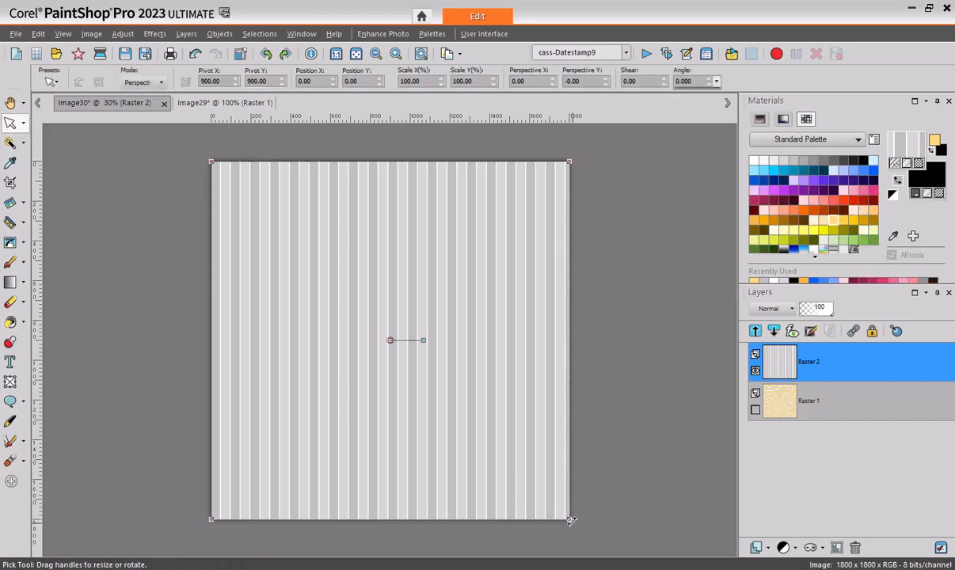
left_click_drag(569, 517, 737, 522)
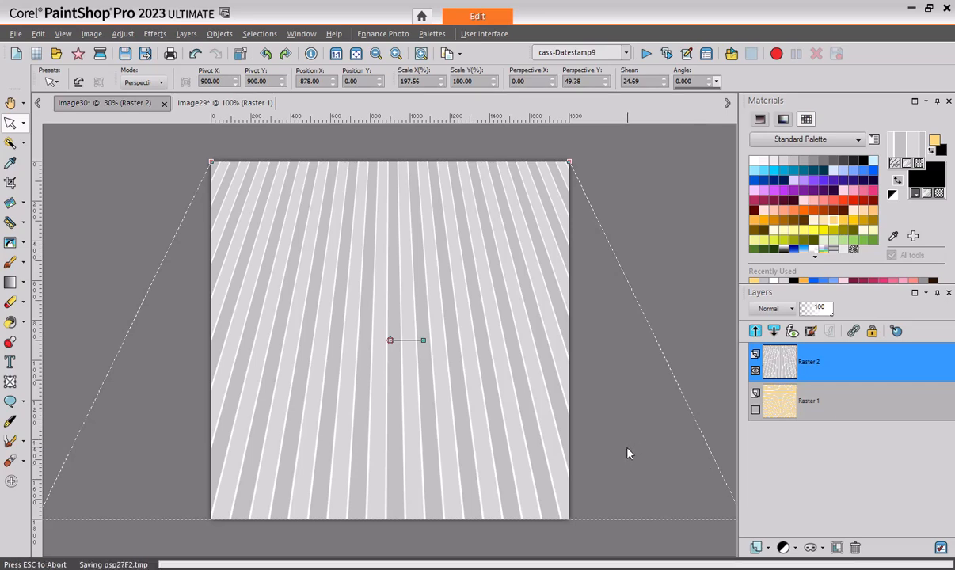
left_click(227, 106)
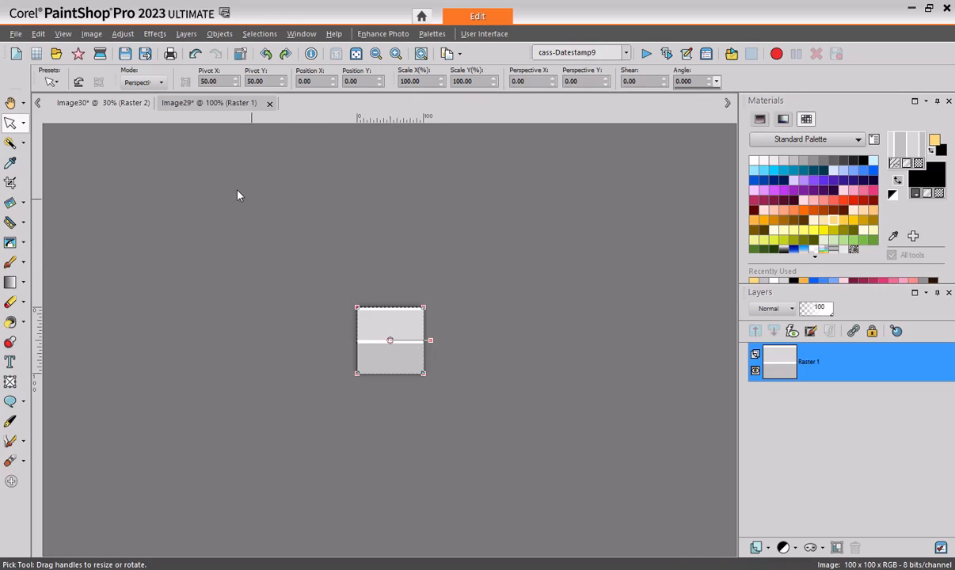
left_click(147, 103)
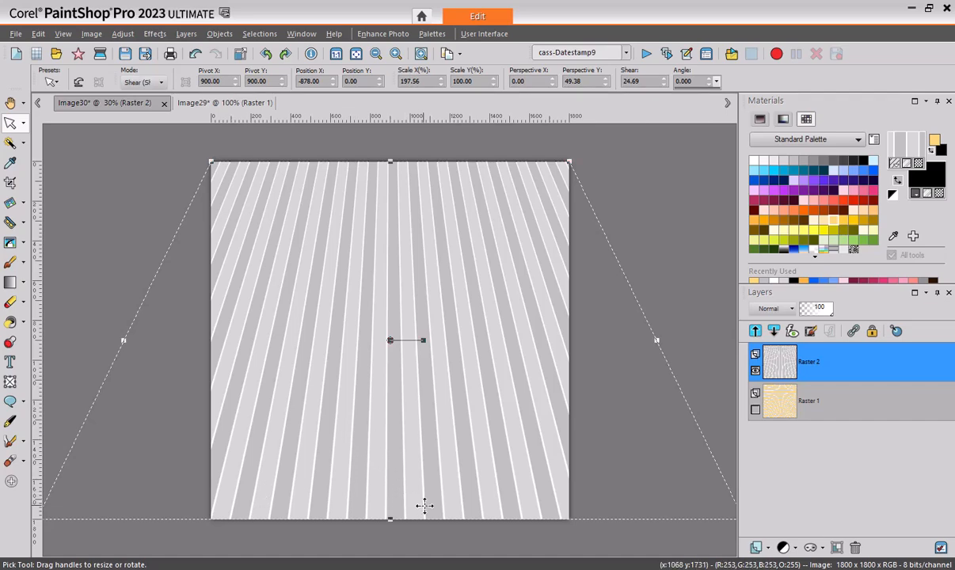
left_click_drag(393, 516, 564, 509)
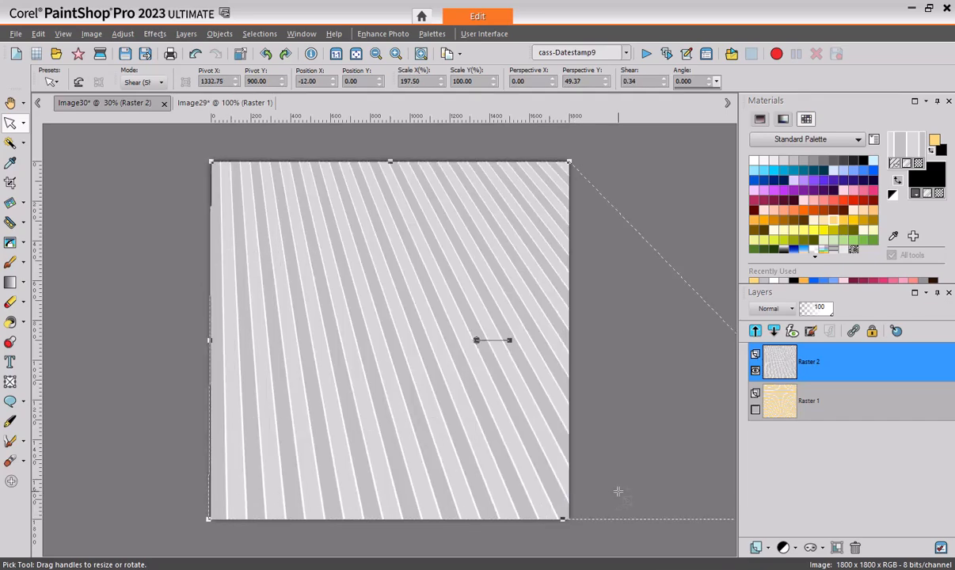